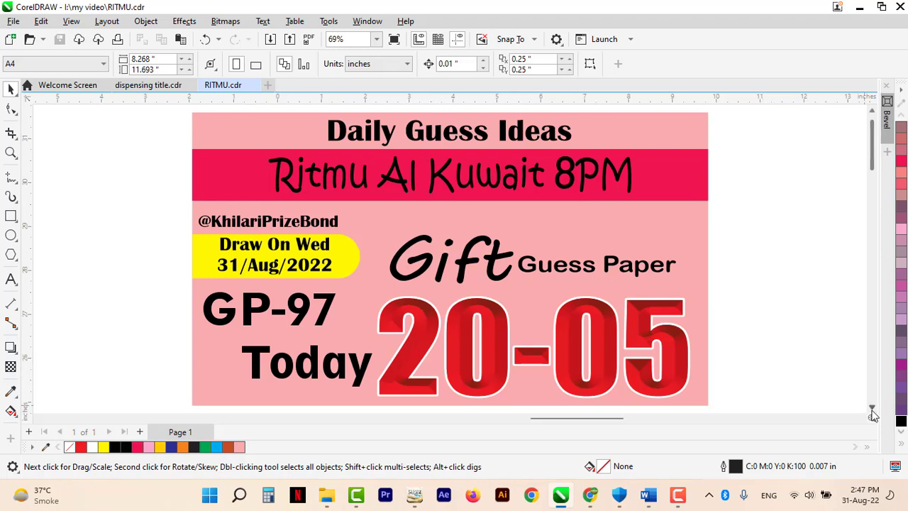
Place a copy of the "Today" text in the blank area below the poster
scroll(873, 415, "down", 5)
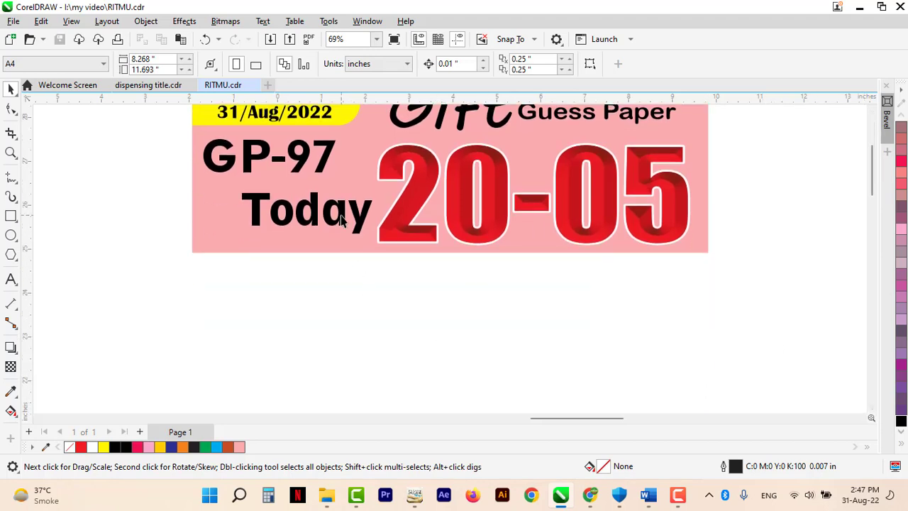
left_click_drag(340, 219, 313, 360)
scroll(313, 360, "up", 2)
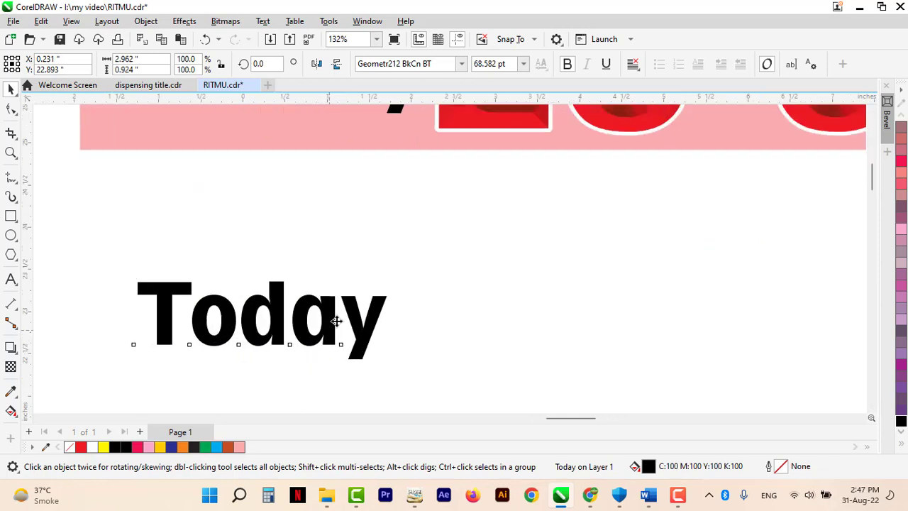
left_click_drag(337, 320, 348, 297)
Replace the copied "Today" text with "1" and move the digit slightly within the blank area
double_click(339, 305)
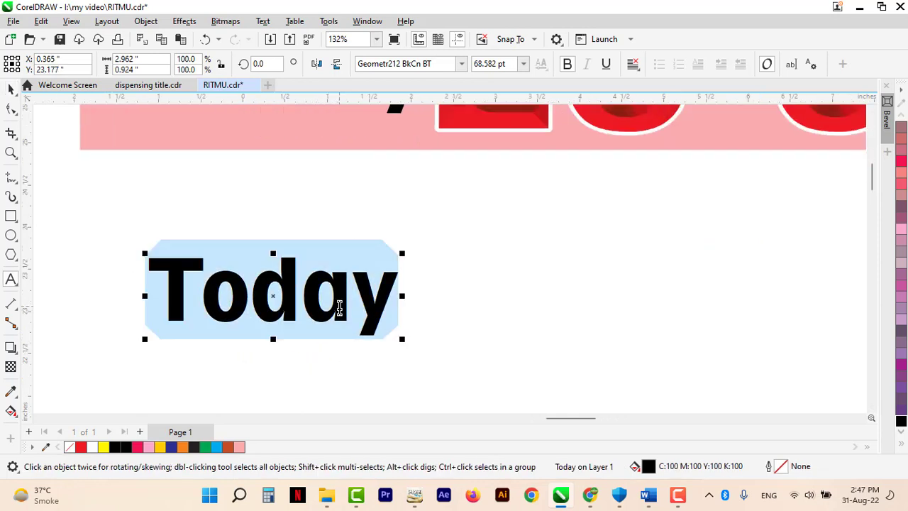
type("1")
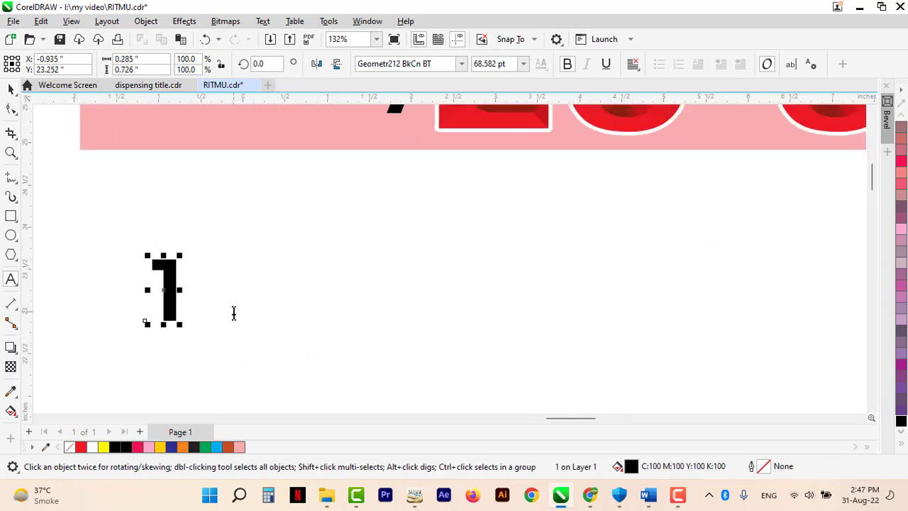
key("Escape")
left_click_drag(218, 294, 238, 286)
key("Escape")
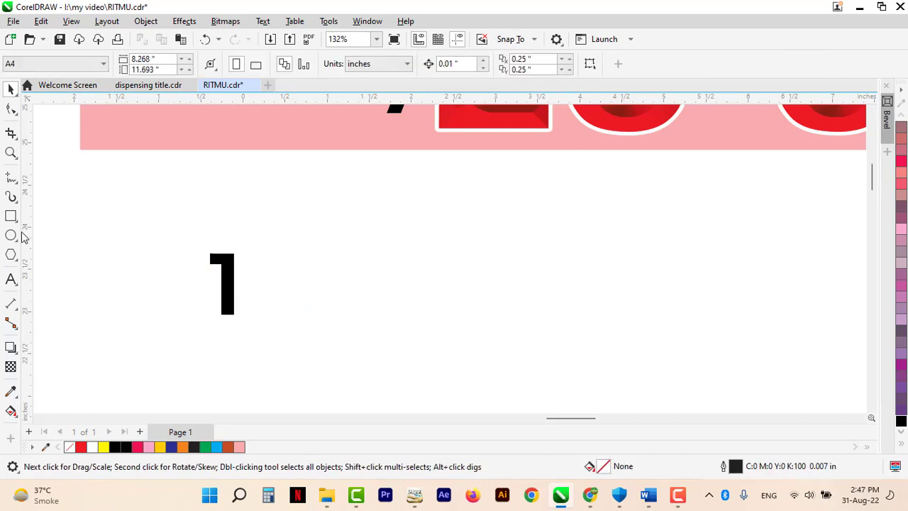
Draw an ellipse about 0.93 by 1.07 inches around the 1, filled with dark orange (C16 M82 Y100 K7) and placed behind the digit
left_click(11, 236)
left_click_drag(181, 234, 267, 332)
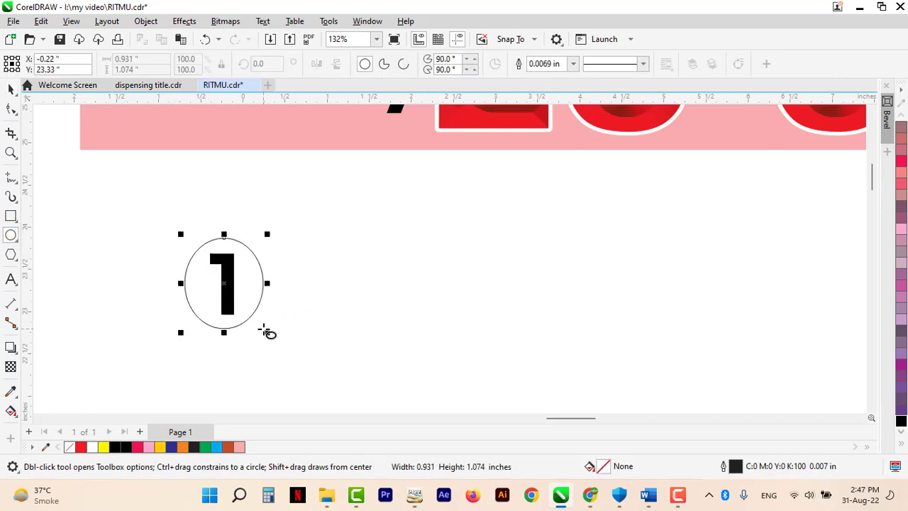
key("space")
left_click(229, 448)
key("shift+Page_Down")
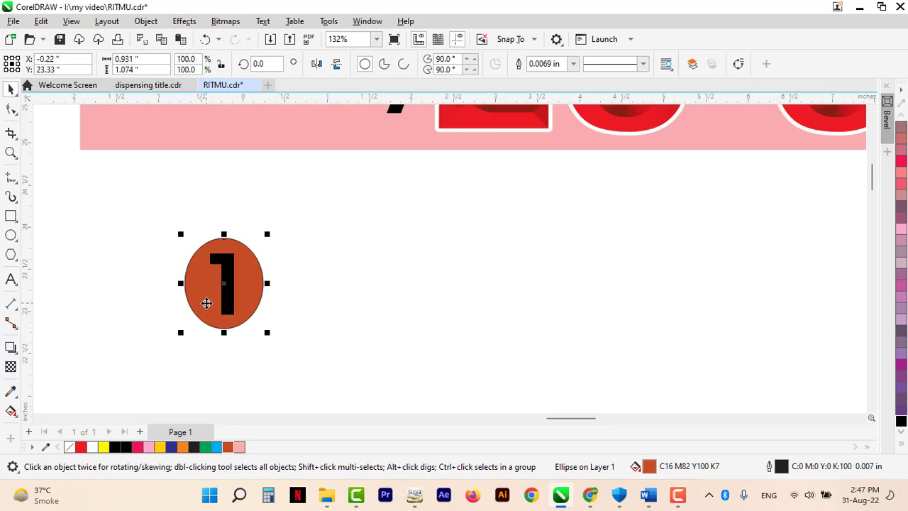
Color the 1 white and center it on the orange ellipse
left_click(224, 306)
left_click(91, 447)
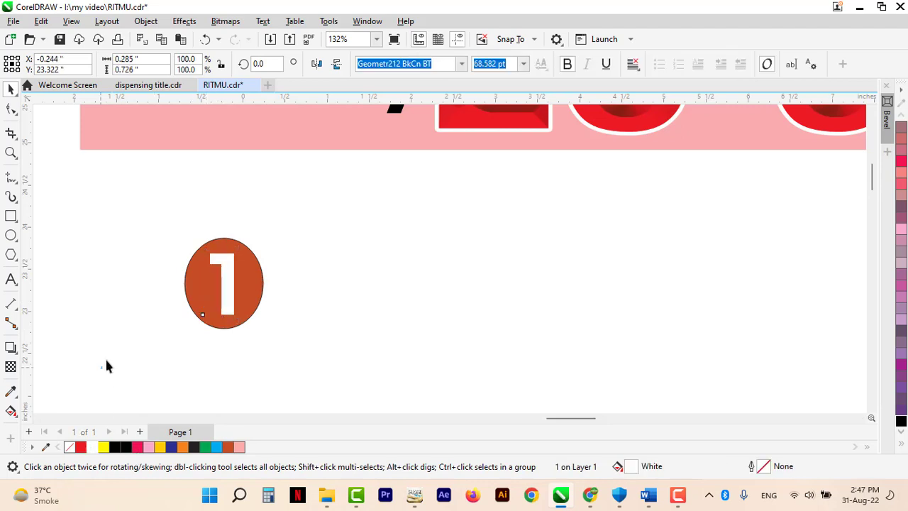
left_click_drag(142, 203, 279, 373)
left_click(315, 344)
Duplicate the ellipse with its 1 horizontally, just to the right of the original
left_click_drag(214, 314, 317, 312)
right_click(316, 312)
key("Escape")
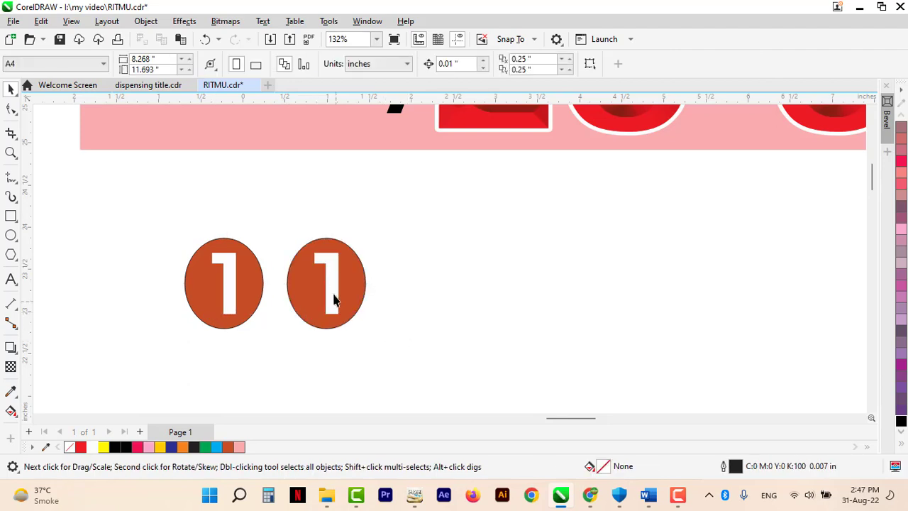
Change the number in the duplicate ellipse to 11, scale it to about 47%, and center it on the ellipse
double_click(333, 287)
left_click(333, 287)
double_click(333, 289)
type("11")
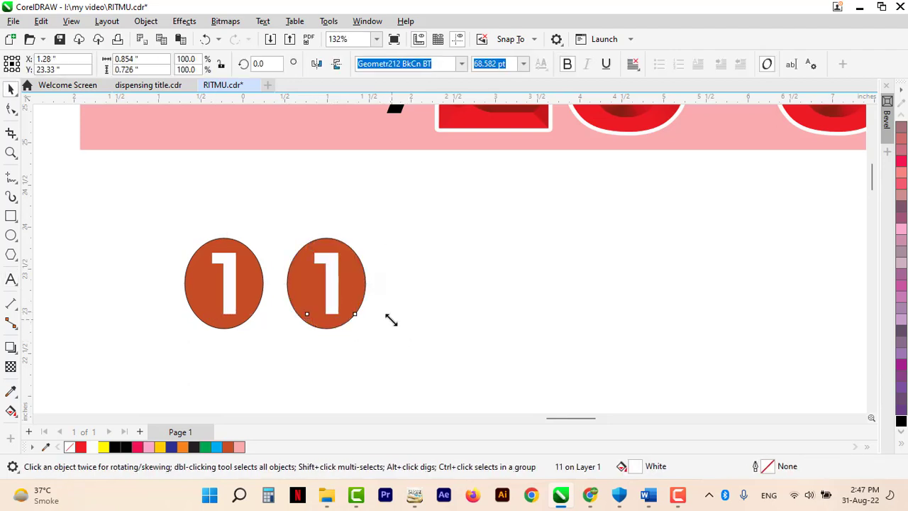
left_click_drag(389, 318, 354, 324)
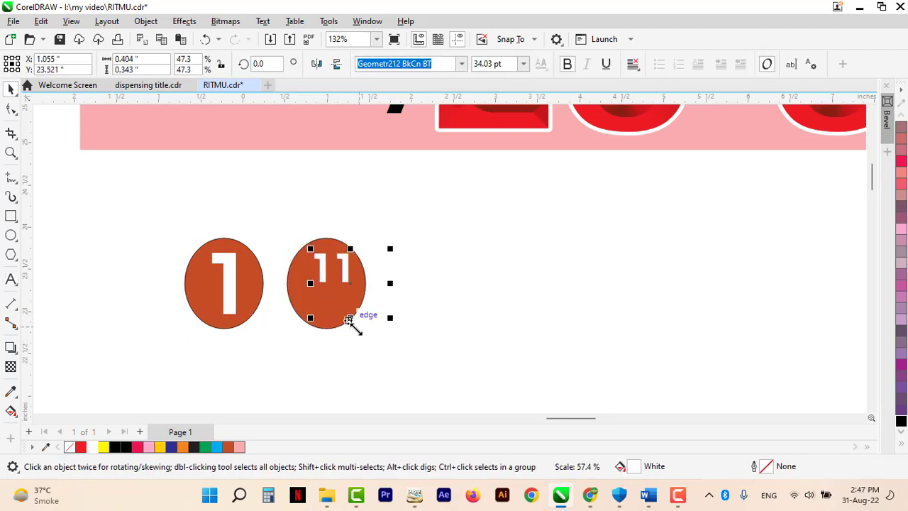
left_click(334, 308, "shift")
left_click(388, 322)
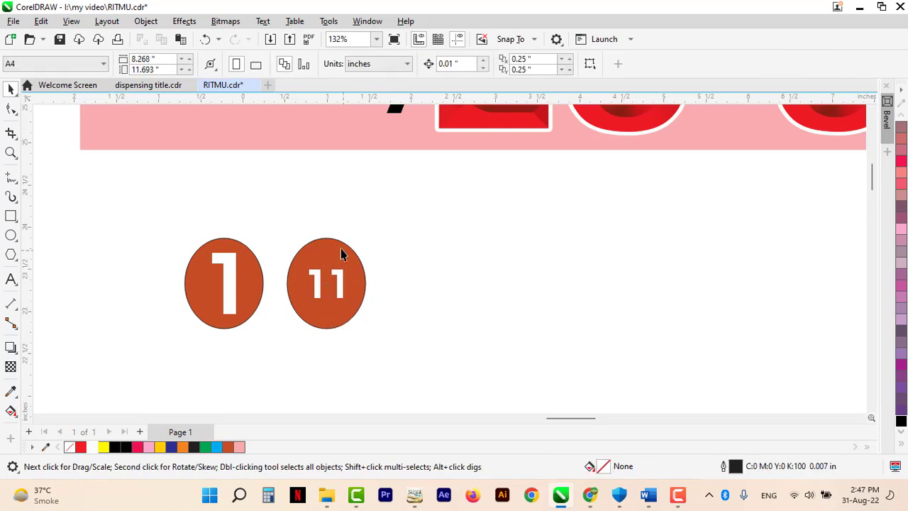
Remove the outline from both orange ellipses
left_click(291, 287)
left_click(194, 264, "shift")
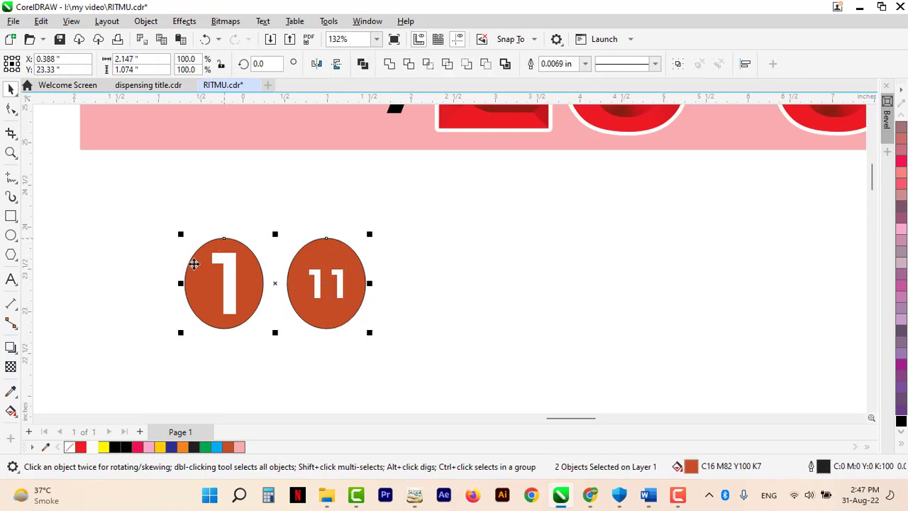
right_click(70, 447)
left_click(286, 216)
Move the 11 ellipse close beside the 1 ellipse and place a copy of it directly to its right
left_click_drag(387, 352, 387, 352)
scroll(307, 319, "up", 3)
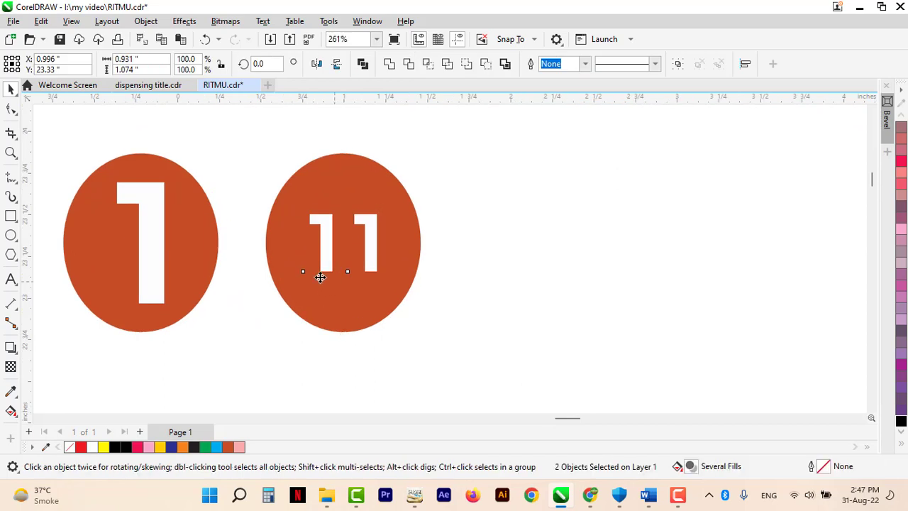
left_click_drag(335, 277, 446, 274)
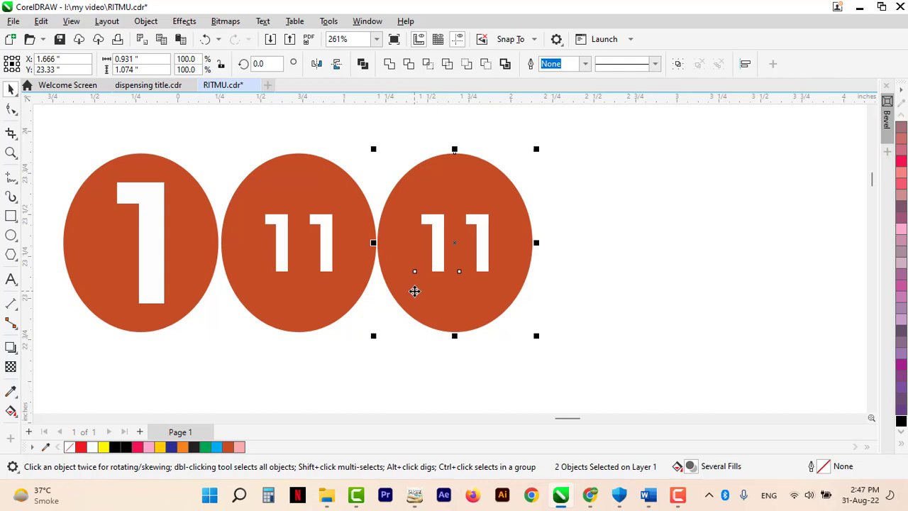
Repeat the duplication of the 11 ellipse three times to extend the row to the right
scroll(323, 184, "down", 4)
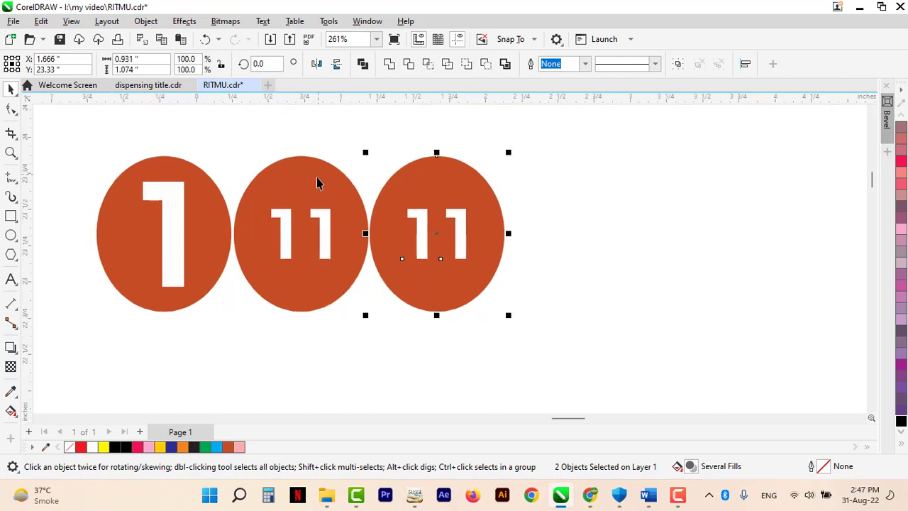
key("ctrl+r")
key("ctrl+r")
key("ctrl+r")
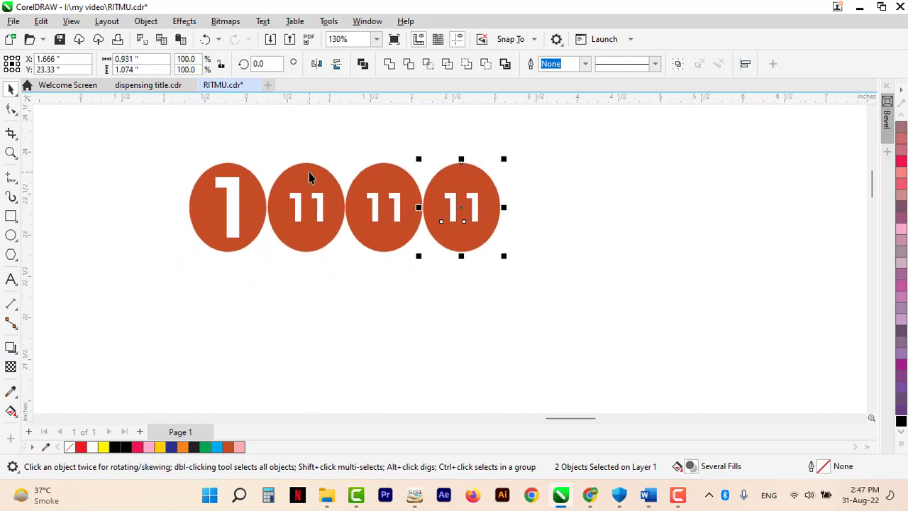
Change the numbers in the third, fourth and fifth ellipses of the row to 12, 10 and 18
scroll(422, 195, "up", 4)
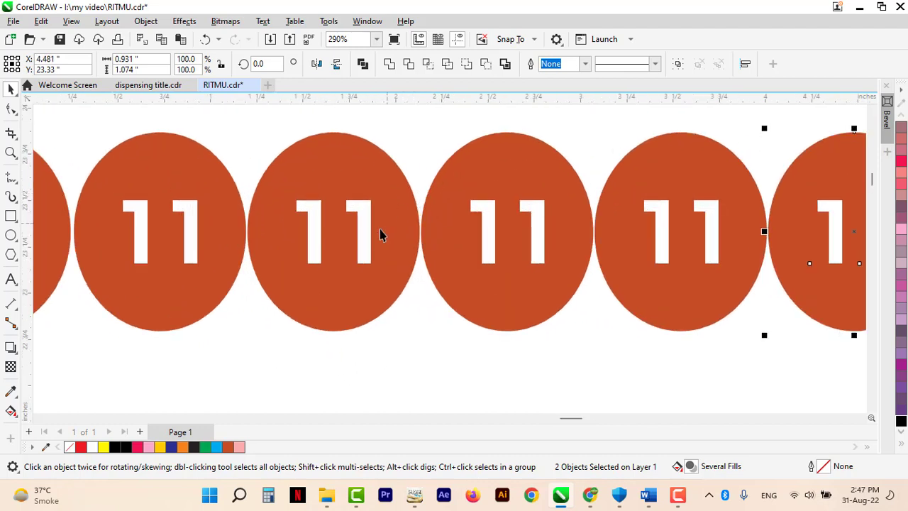
double_click(365, 235)
type("12")
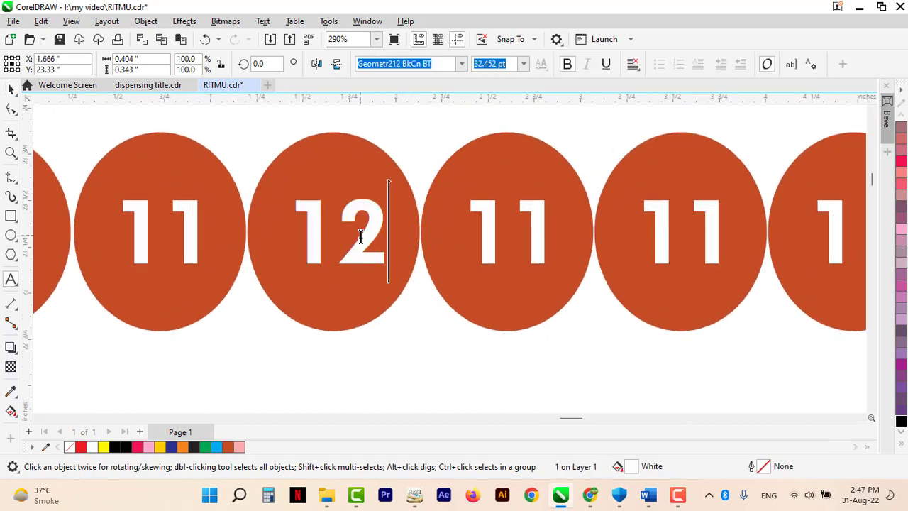
double_click(486, 251)
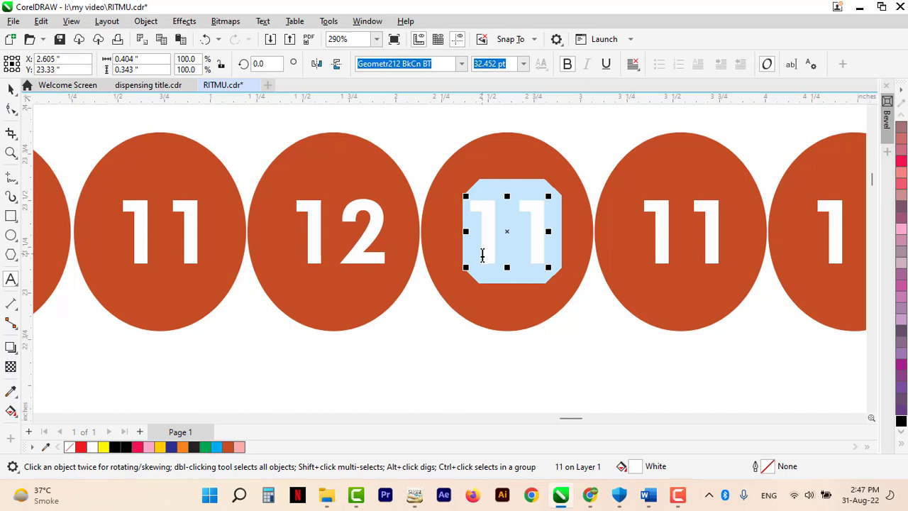
type("10")
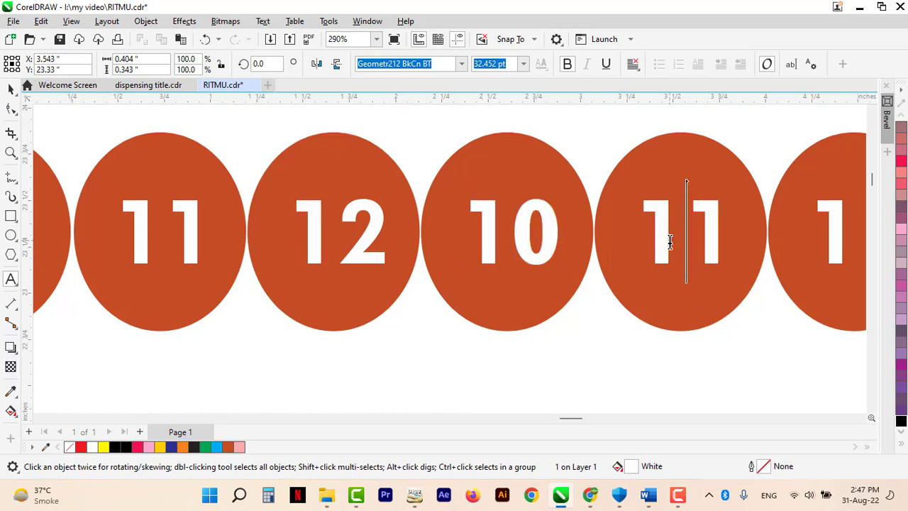
double_click(671, 240)
type("18")
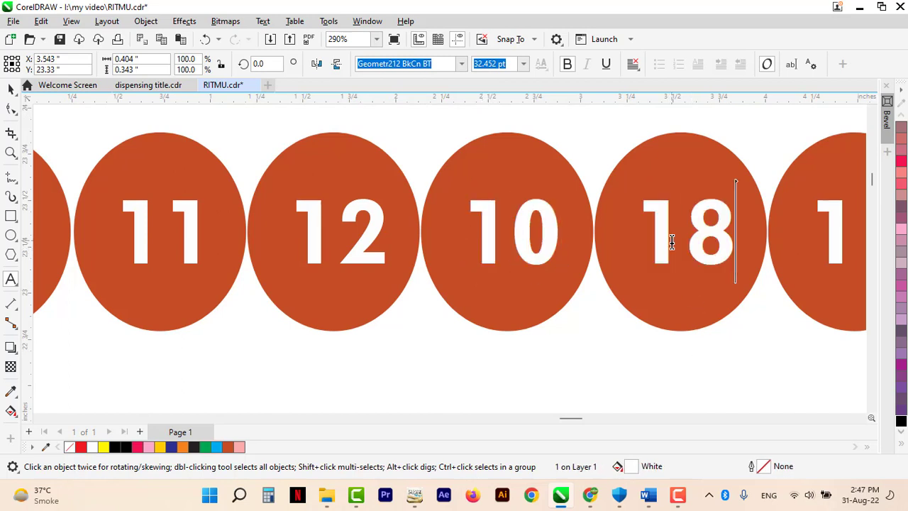
Change the number in the last ellipse of the row to 15
left_click(860, 418)
left_click(860, 418)
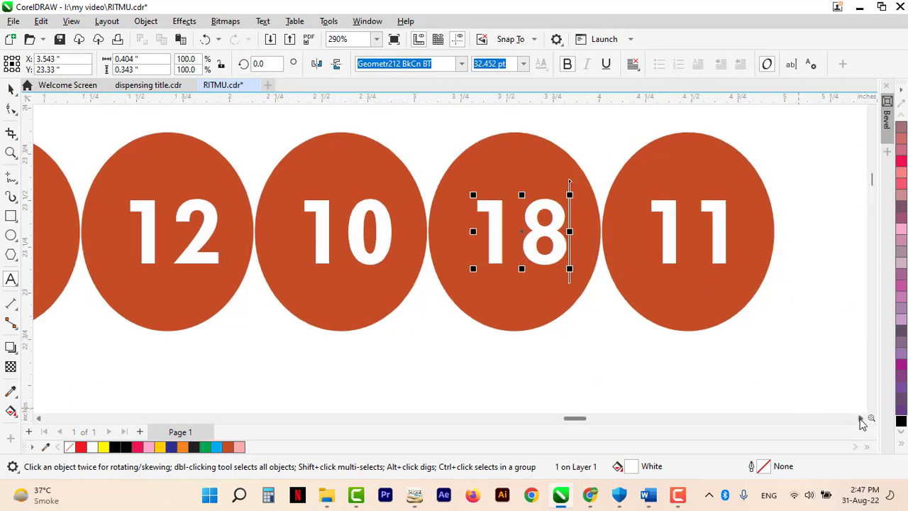
left_click(860, 418)
left_click(635, 240)
double_click(632, 242)
type("15")
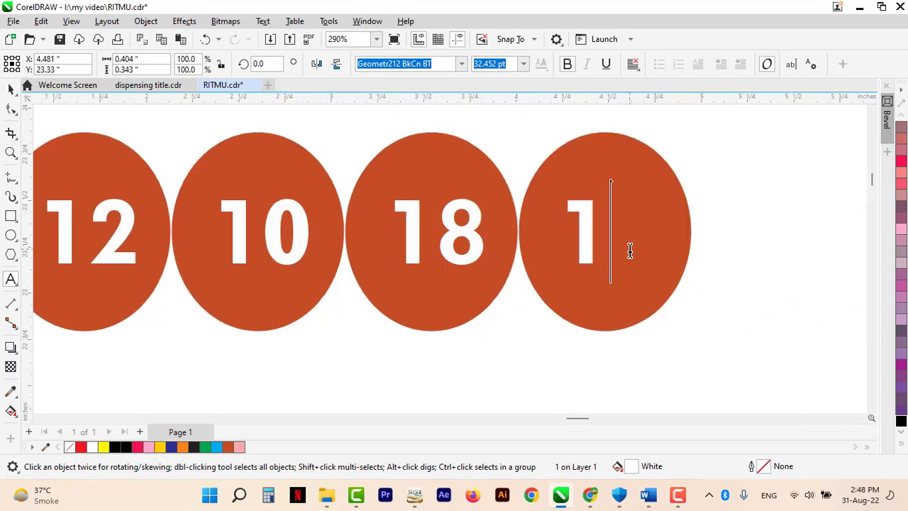
key("ctrl+space")
Duplicate the entire row of numbered ellipses directly below the original row
scroll(669, 255, "down", 2)
left_click(282, 292)
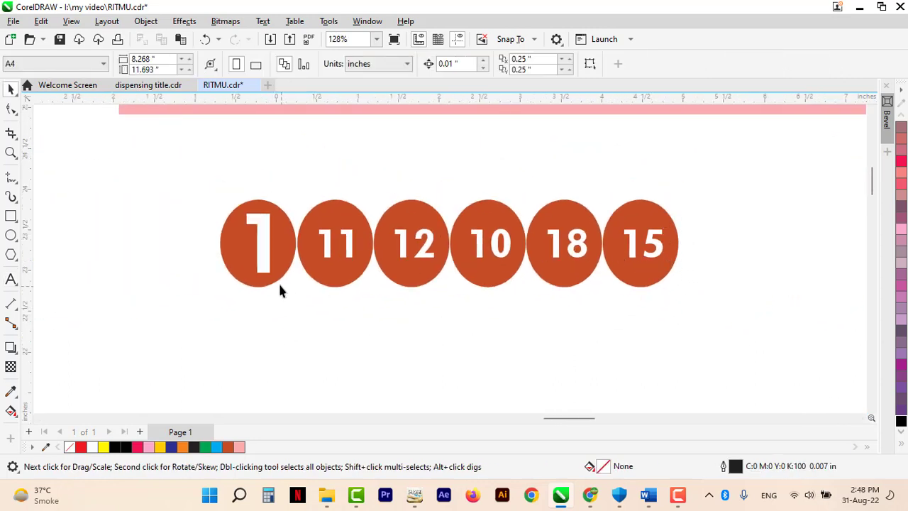
left_click_drag(653, 309, 688, 319)
left_click_drag(663, 247, 653, 348)
Delete the numbers 12, 10, 18 and 15 from the lower row, keeping their ellipses
left_click(719, 352)
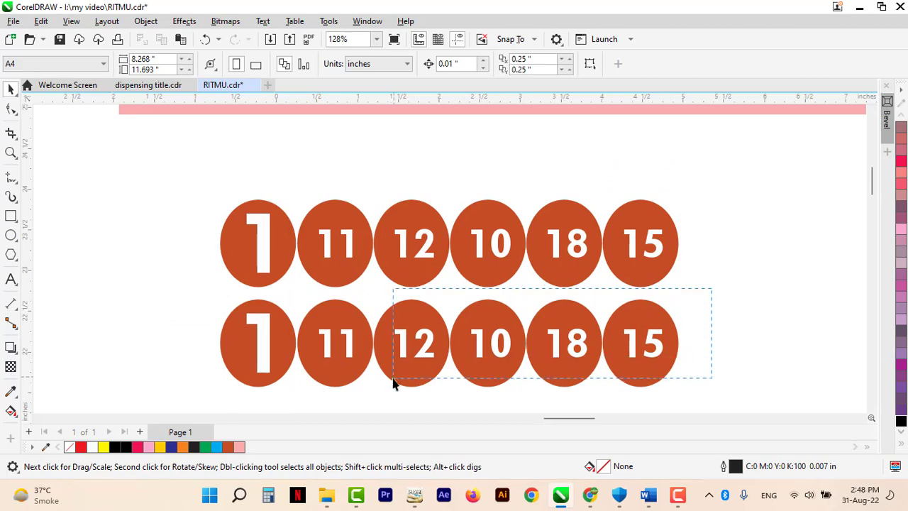
left_click_drag(393, 378, 390, 381)
key("Delete")
Change the large 1 in the lower row's first ellipse to 2
scroll(300, 372, "up", 5)
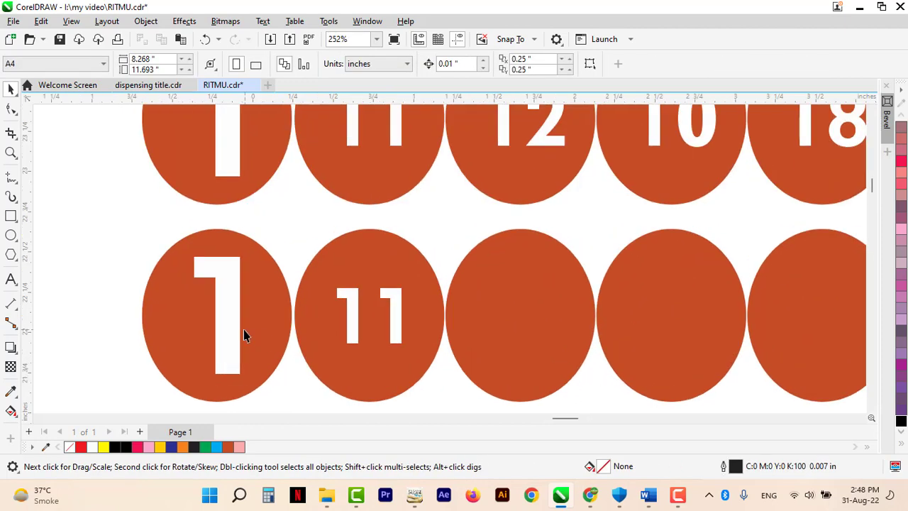
left_click(243, 331)
double_click(237, 326)
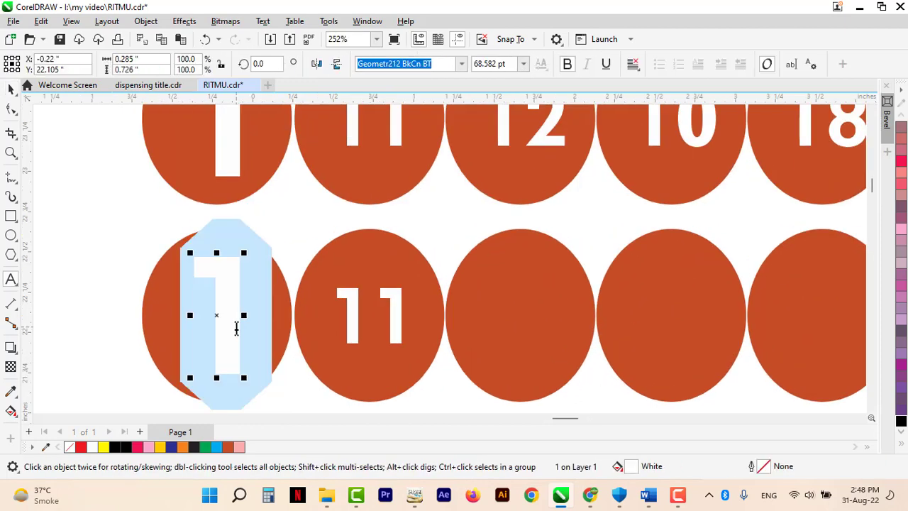
type("2")
key("Escape")
Replace the lower row's 11 with one text line reading 20, 21, 28, 25 and 22, spaced to sit in the five ellipses
left_click(353, 305)
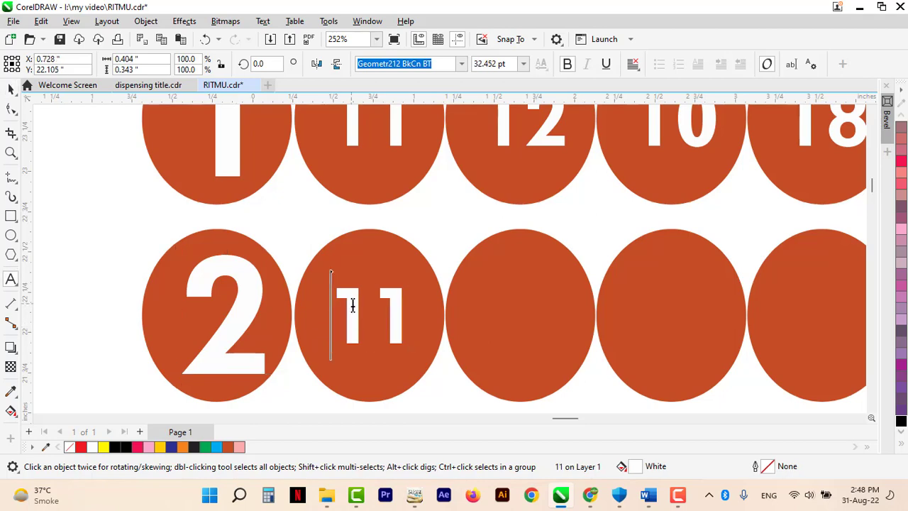
double_click(351, 305)
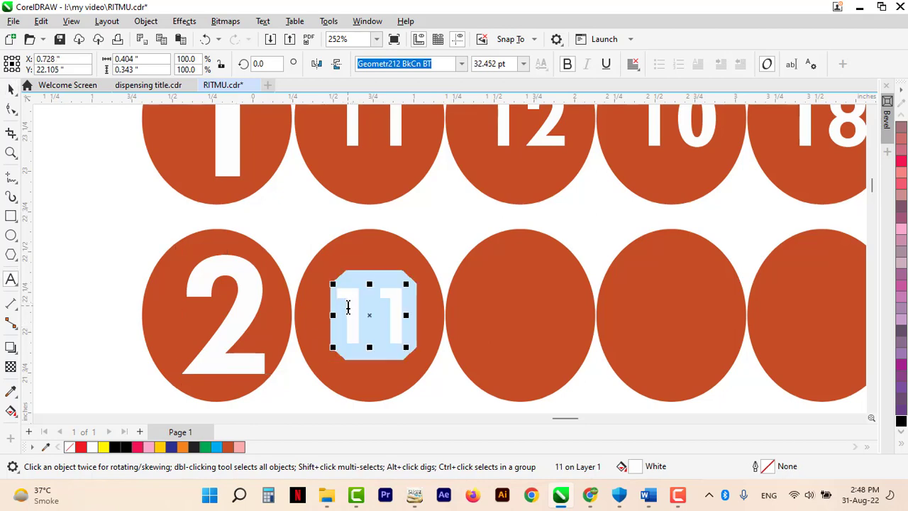
type("20")
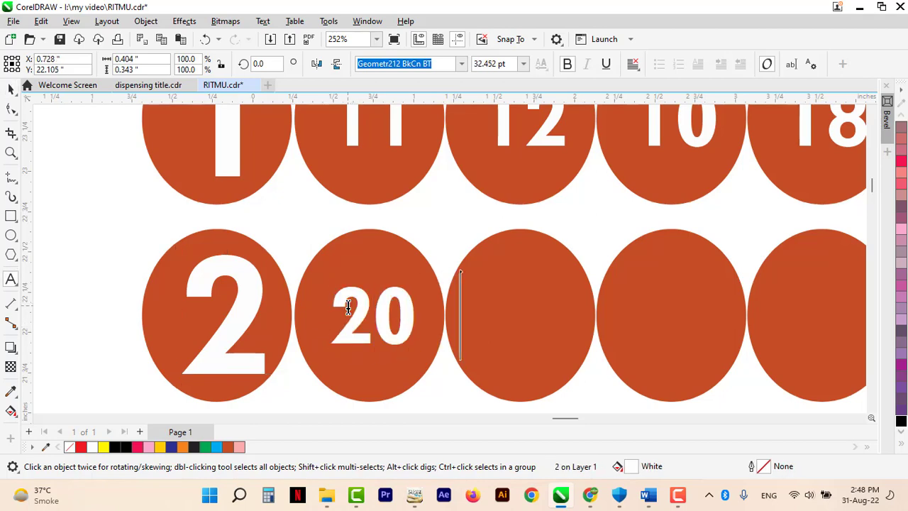
type(" 21   ")
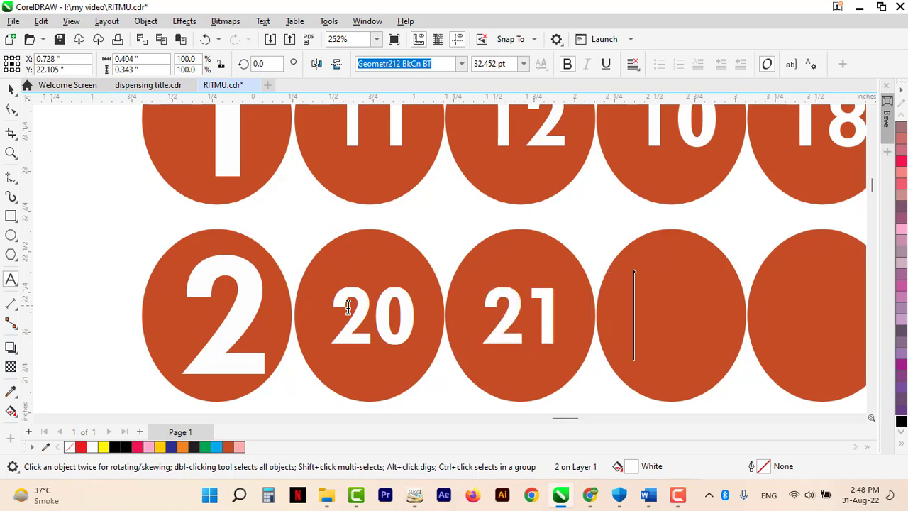
type("28   ")
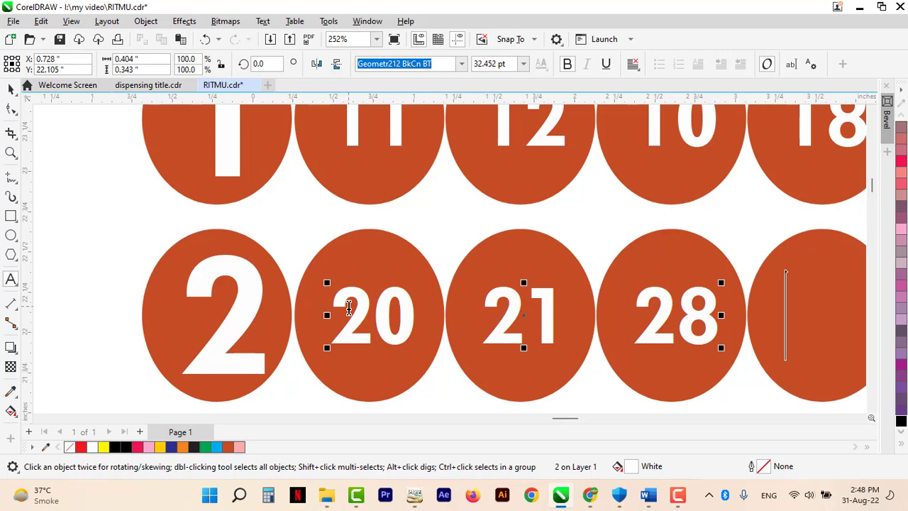
type("25   ")
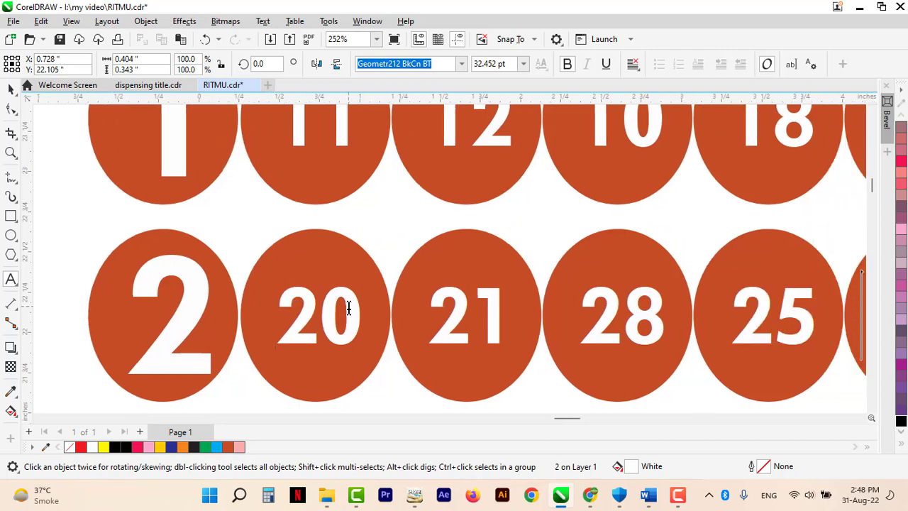
type("22")
key("ctrl+space")
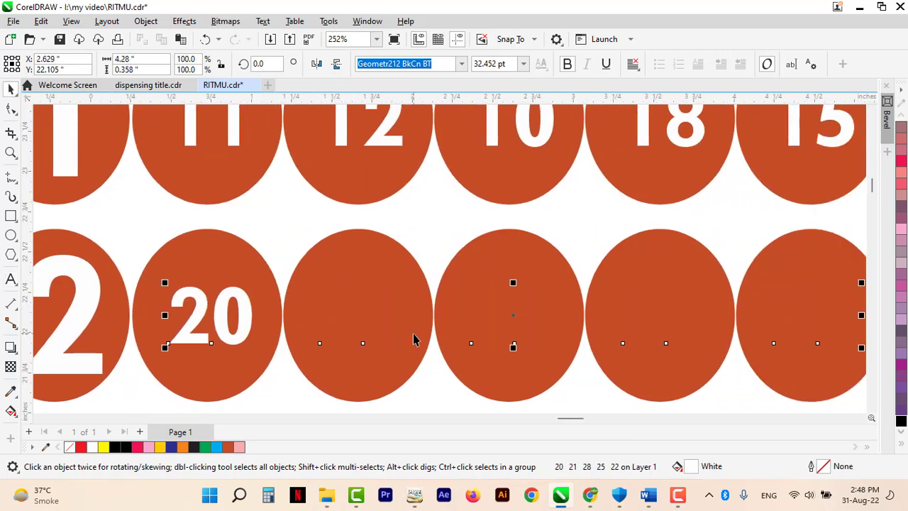
Duplicate the row of ellipses led by 2 directly below itself and repeat the duplication to stack further identical rows
scroll(581, 347, "down", 4)
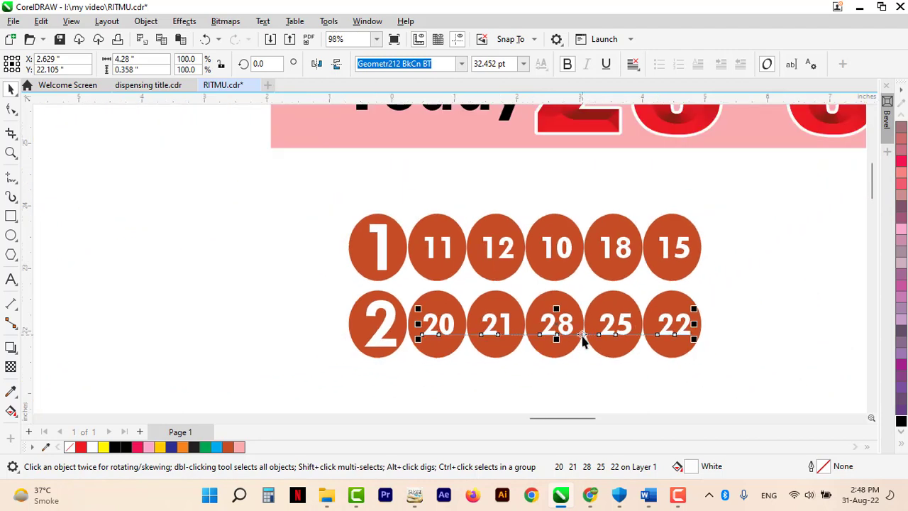
left_click_drag(312, 283, 673, 374)
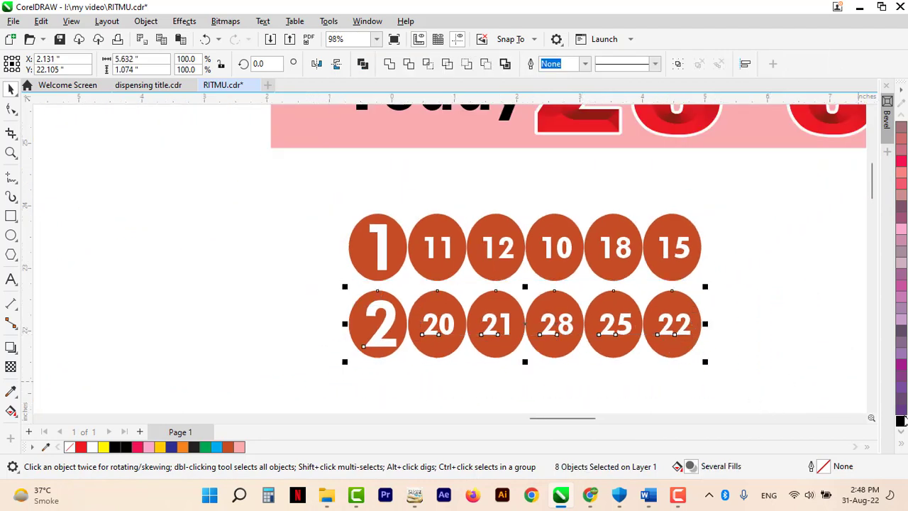
left_click(871, 407)
scroll(598, 209, "up", 3)
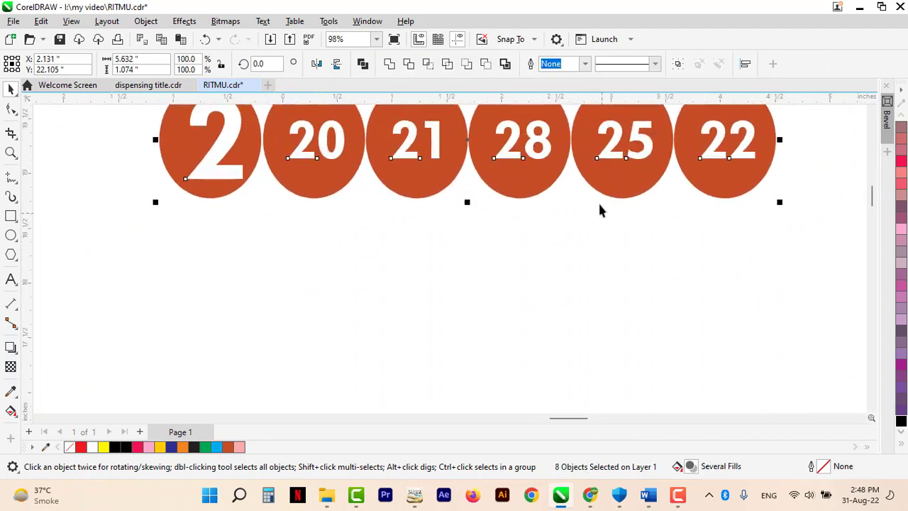
left_click_drag(605, 142, 595, 265)
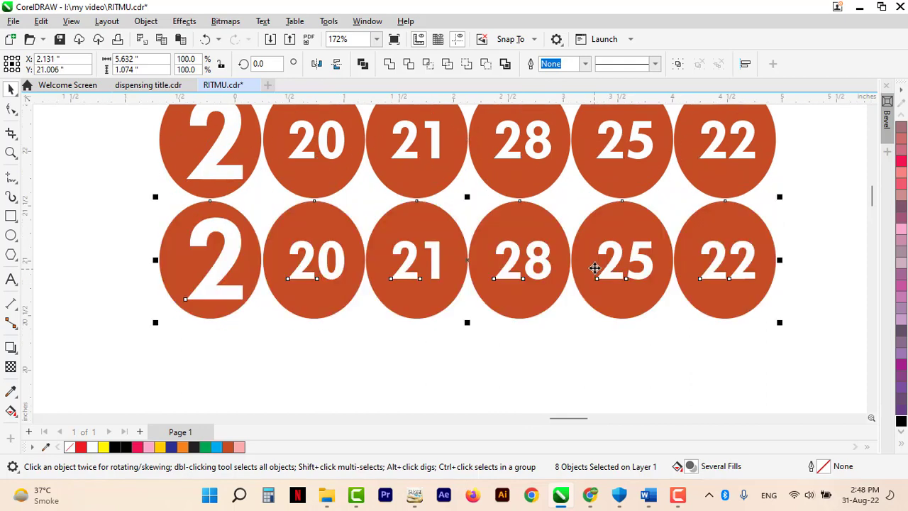
key("ctrl+r")
left_click(140, 277)
Change the large 2 in the third row's first ellipse to 0
double_click(220, 271)
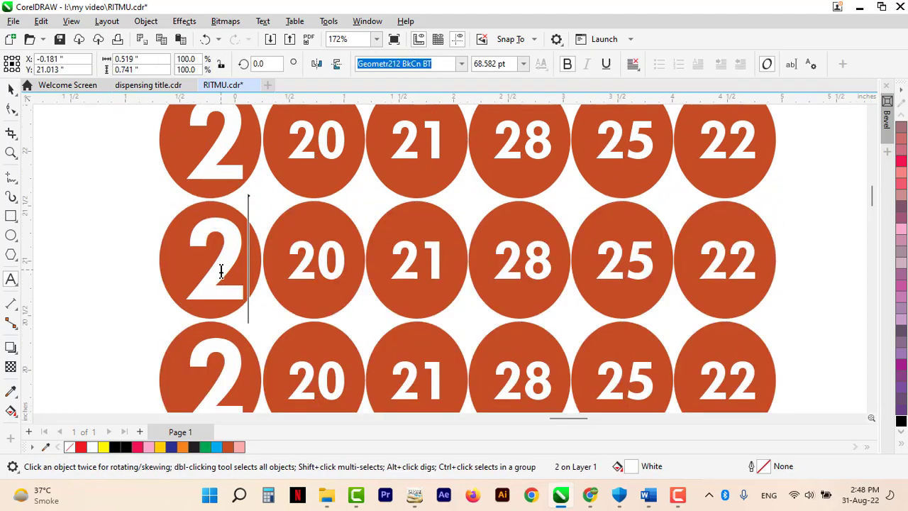
key("ctrl+a")
scroll(220, 270, "up", 3)
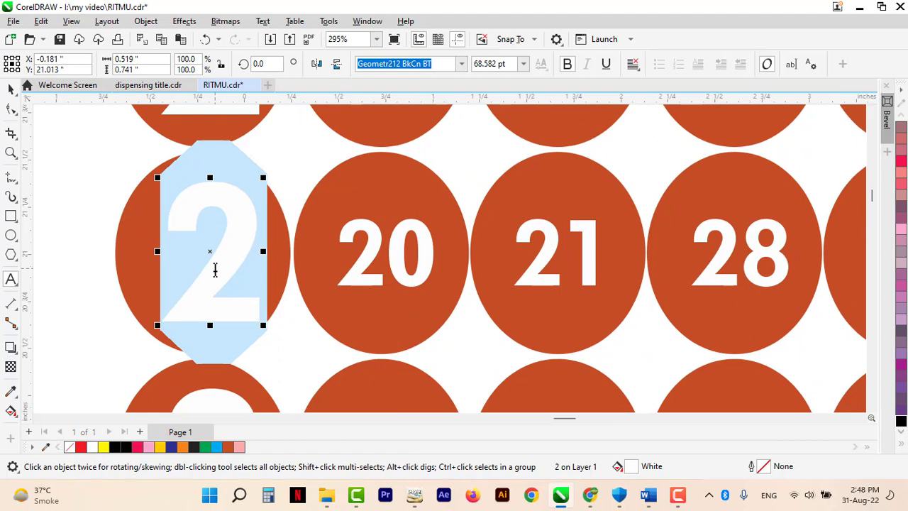
type("0")
key("Escape")
Replace the third row's two-digit numbers with one text line reading 00, 01, 02, 08 and 05, spaced across the five ellipses
left_click(364, 229)
double_click(369, 232)
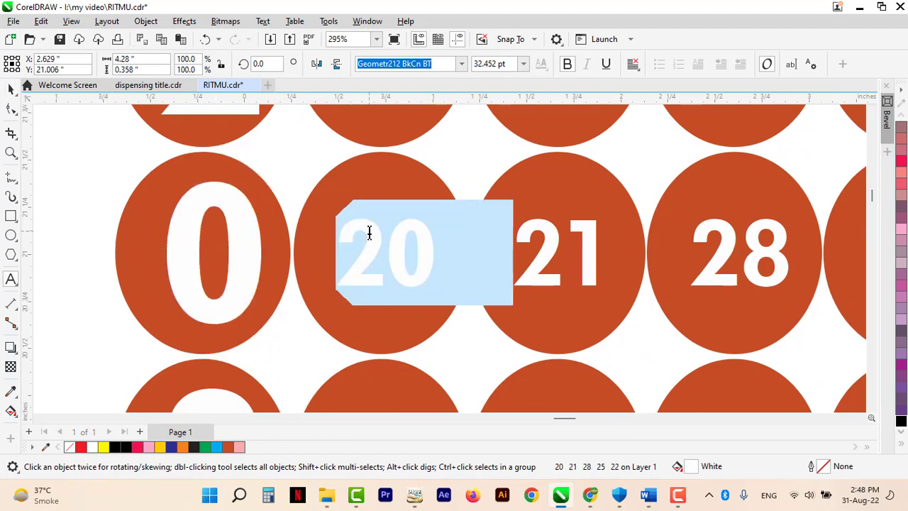
key("ctrl+a")
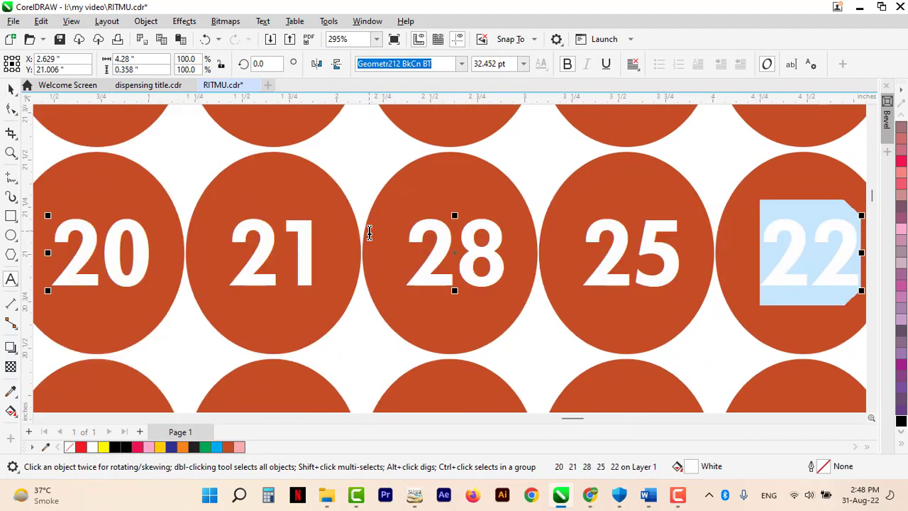
type("00")
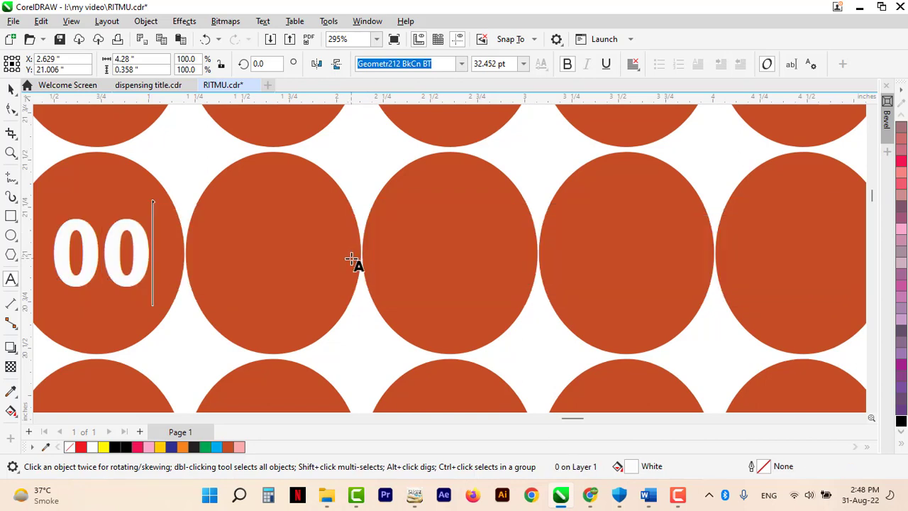
key("Escape")
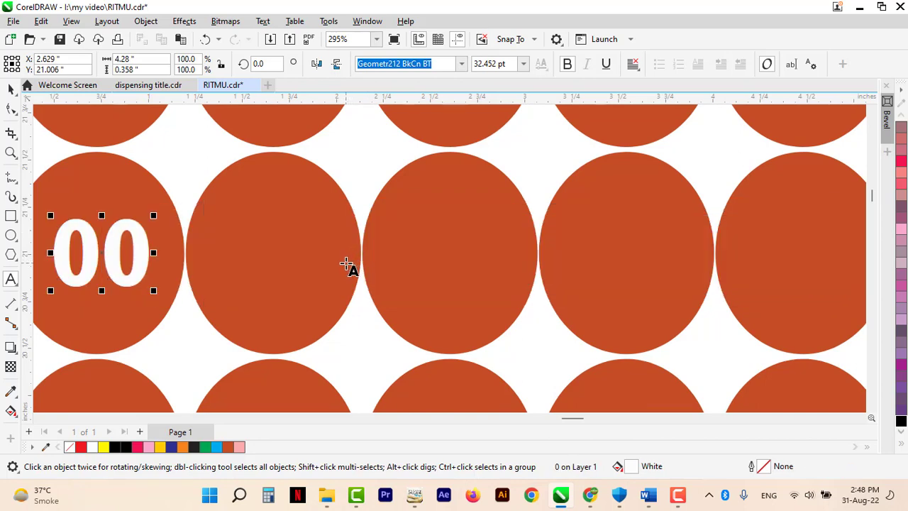
type("01  ")
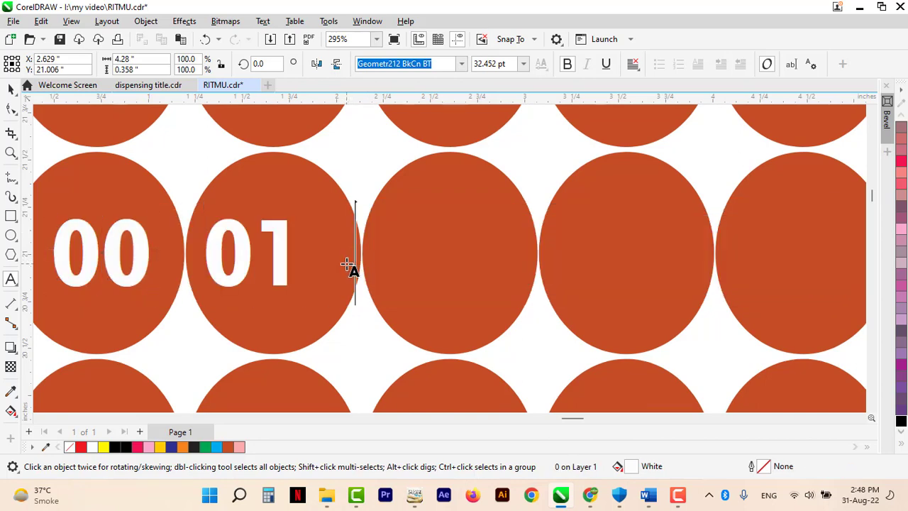
type("02")
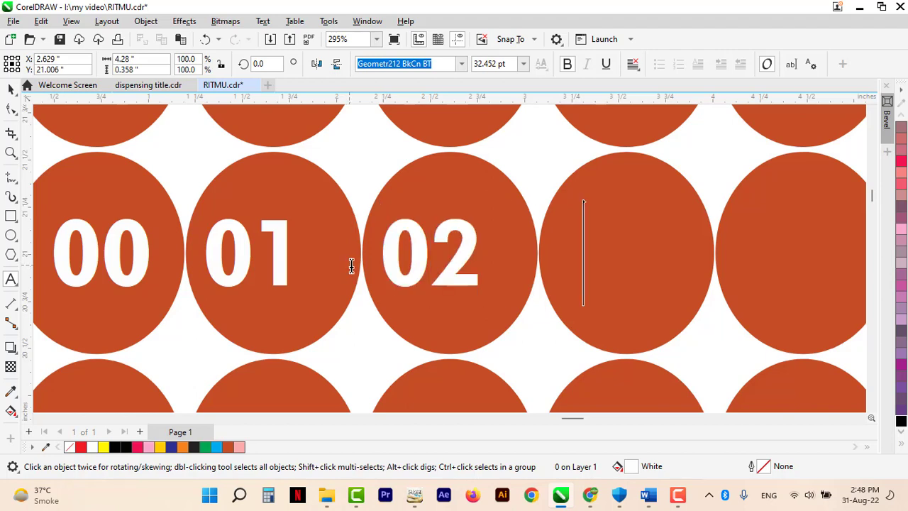
key("Escape")
type("08   ")
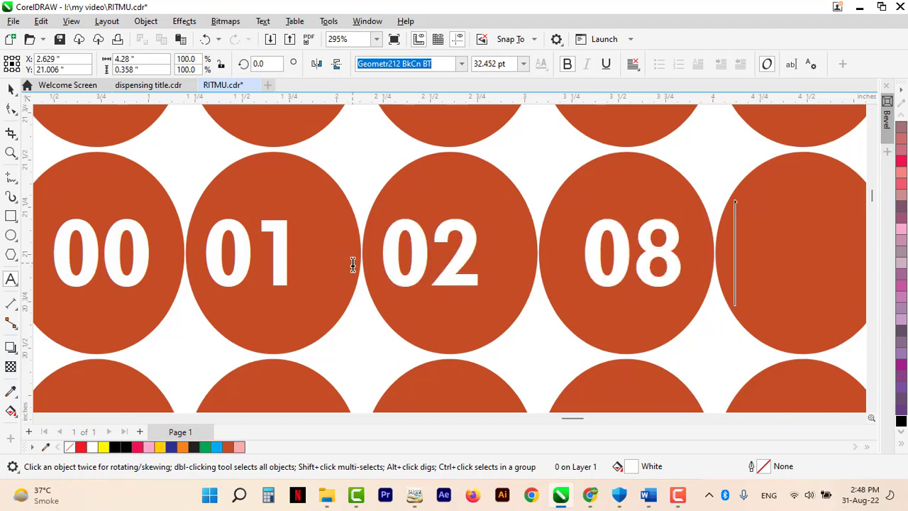
type("05")
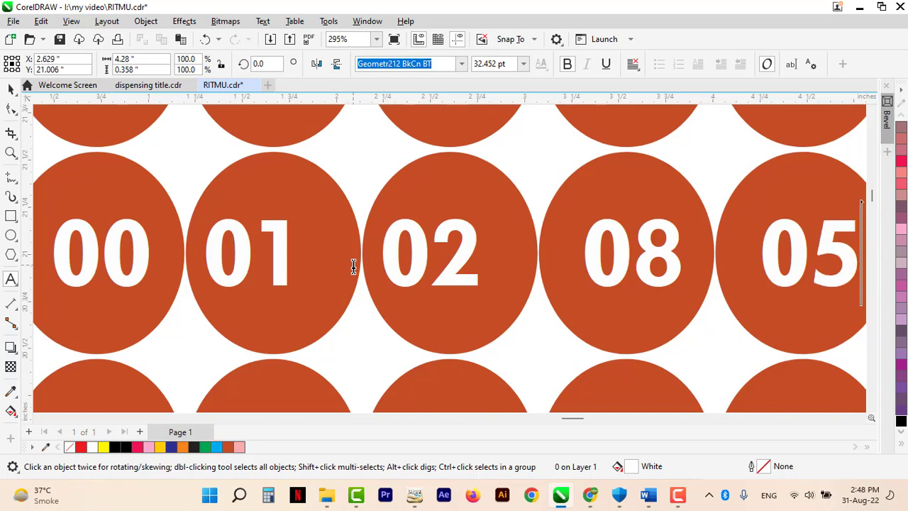
key("Escape")
Adjust the spaces in the third row's text line, adding one before 01 and removing one before 08, to centre the numbers in their ellipses
double_click(211, 258)
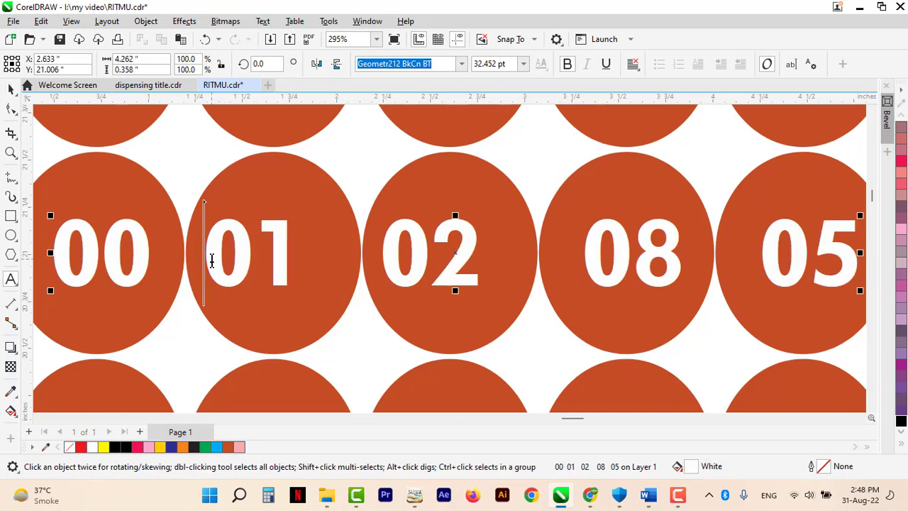
key("Right")
key("Right")
key("Right")
key("Right")
key("Right")
key("Right")
key("Right")
key("Right")
key("Right")
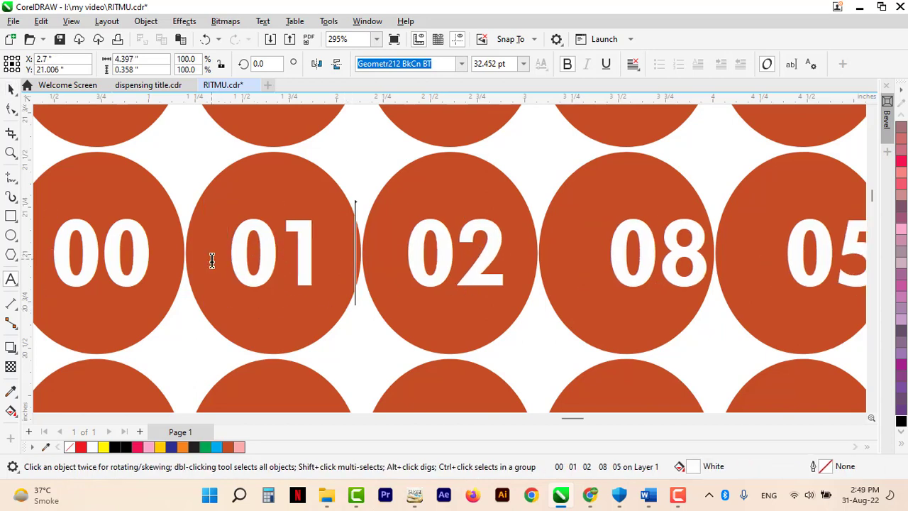
key("Delete")
key("Escape")
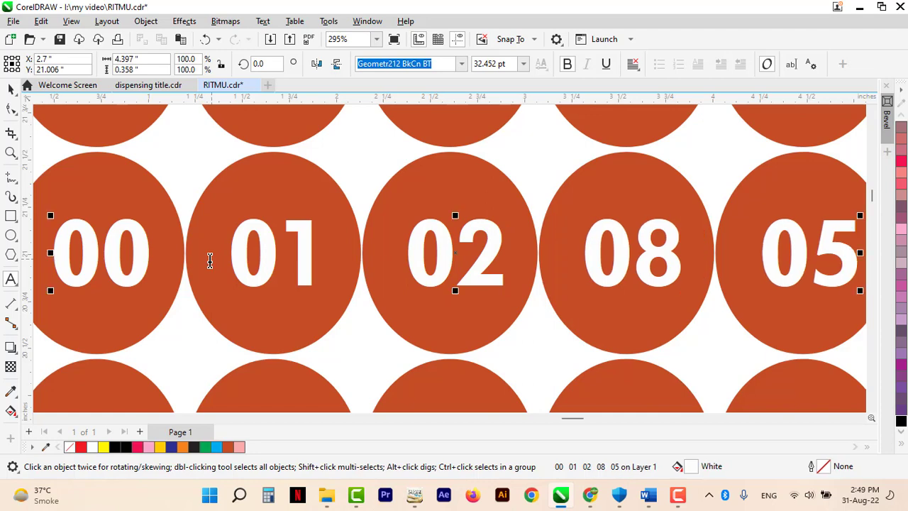
Change the large 2 in the fourth row's first ellipse to 8
left_click(38, 418)
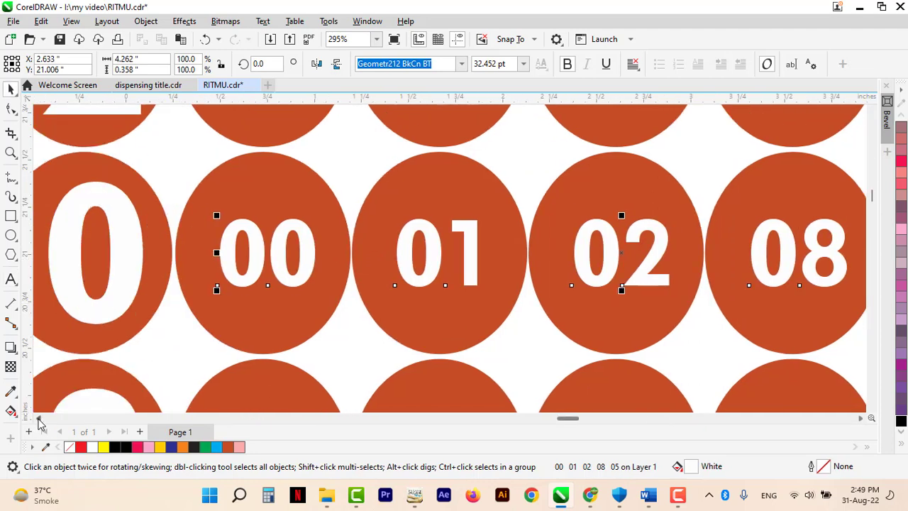
left_click(873, 410)
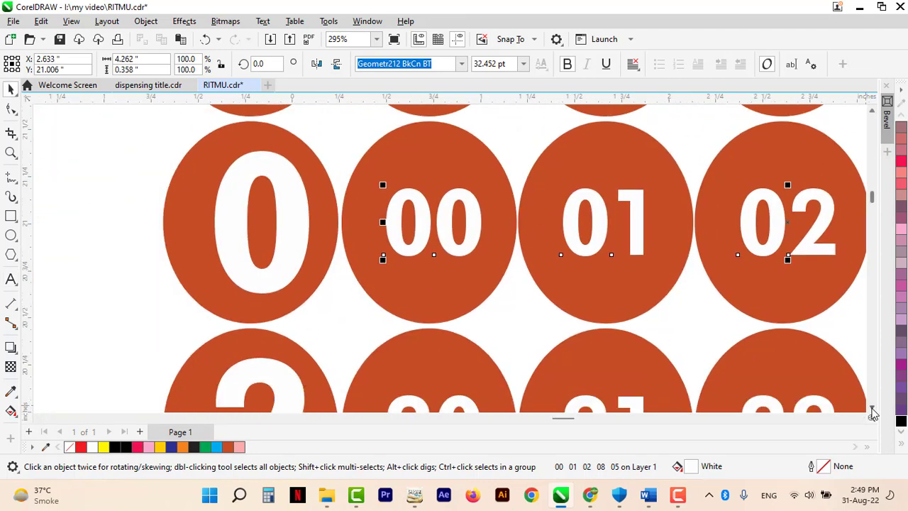
scroll(529, 323, "down", 3)
double_click(290, 229)
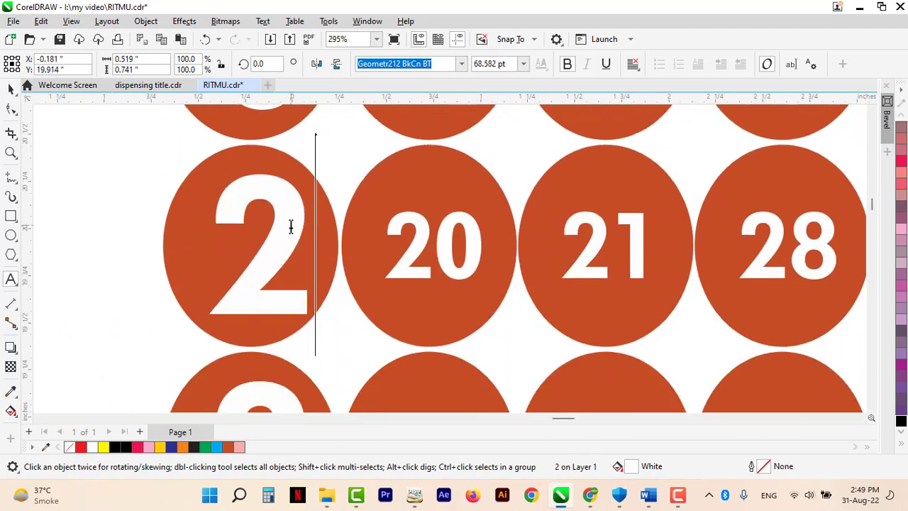
double_click(288, 226)
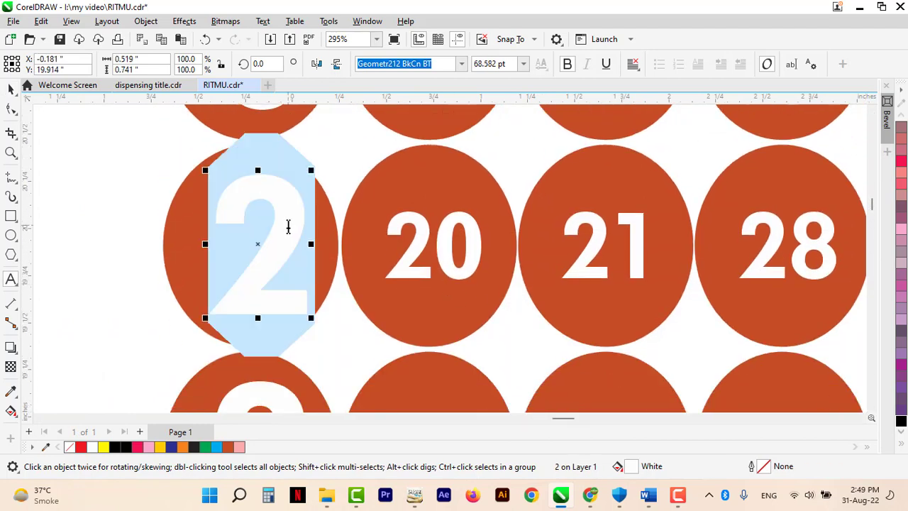
type("8")
key("ctrl+space")
Replace the fourth row's two-digit numbers with one text line reading 81, 82, 80, 88 and 85, spaced across the five ellipses
double_click(428, 240)
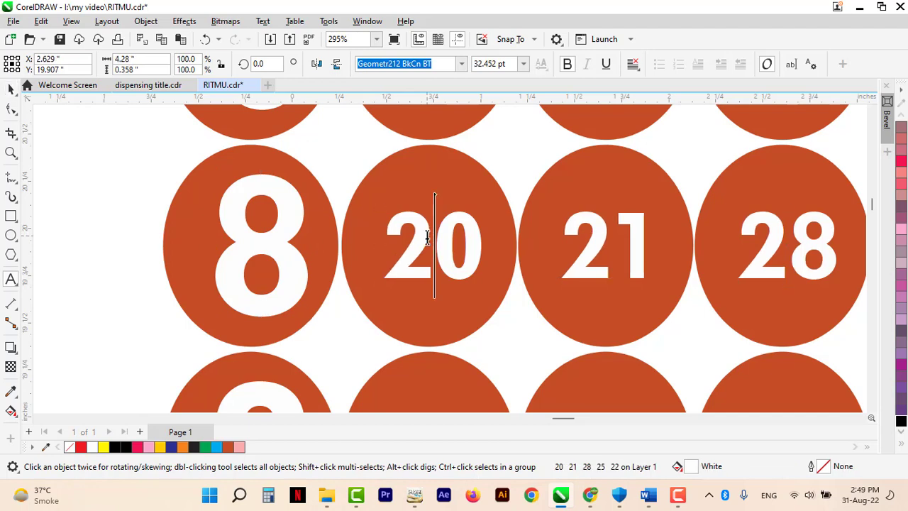
double_click(428, 240)
key("ctrl+a")
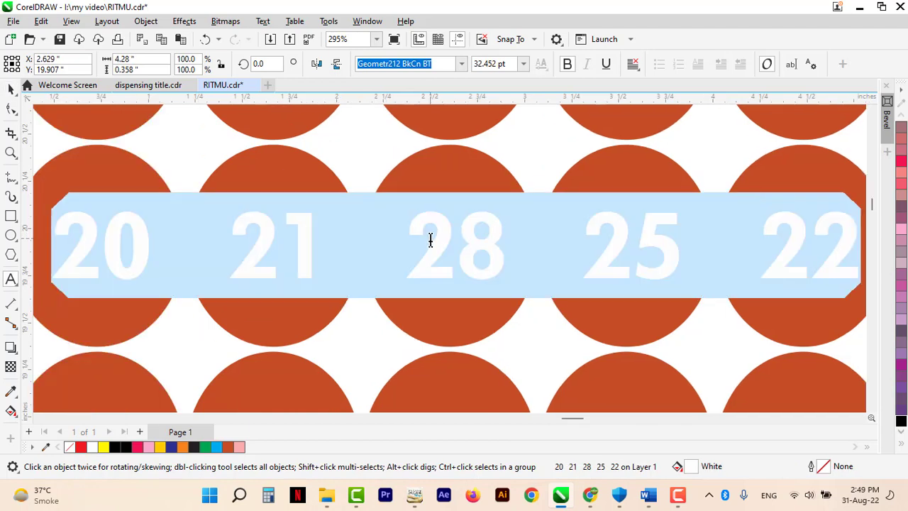
type("81")
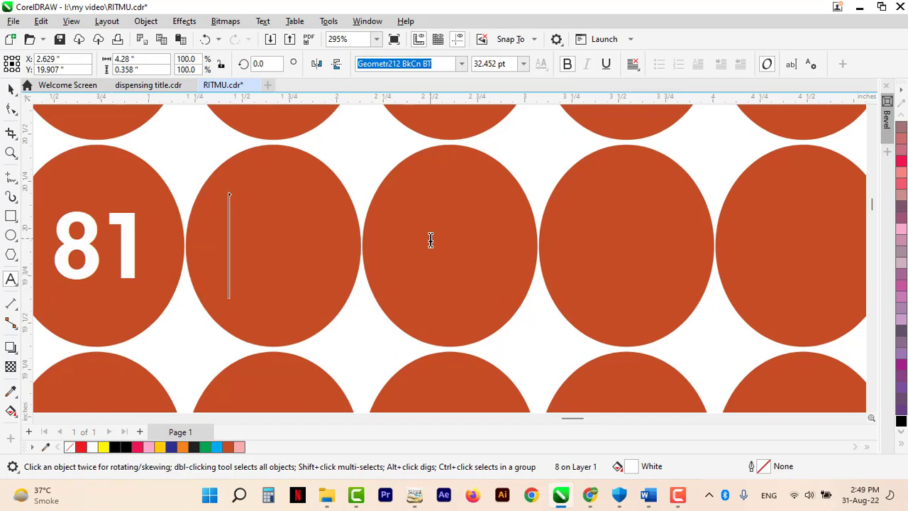
type("   82  ")
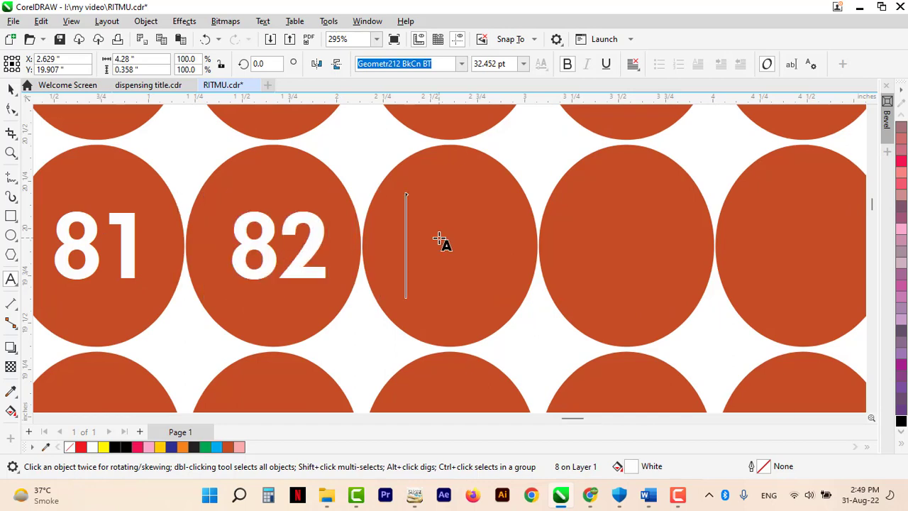
type("80")
key("Escape")
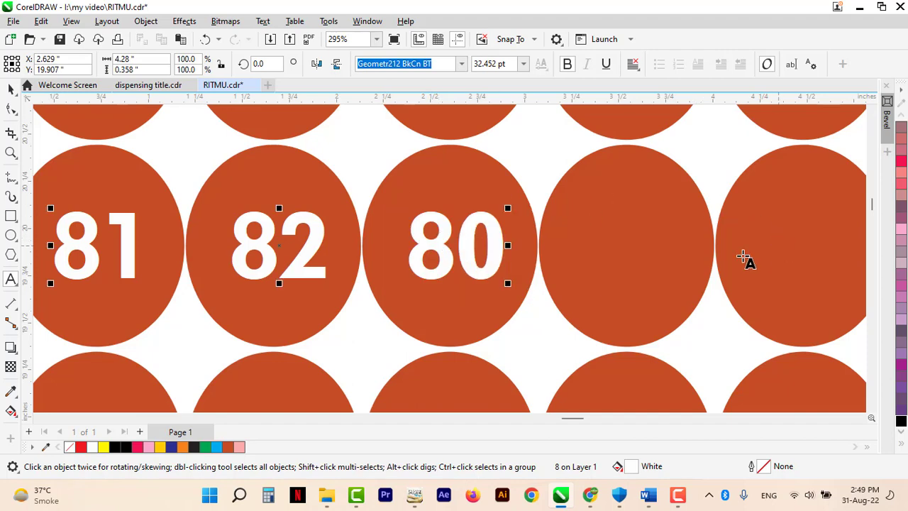
scroll(742, 257, "up", 2)
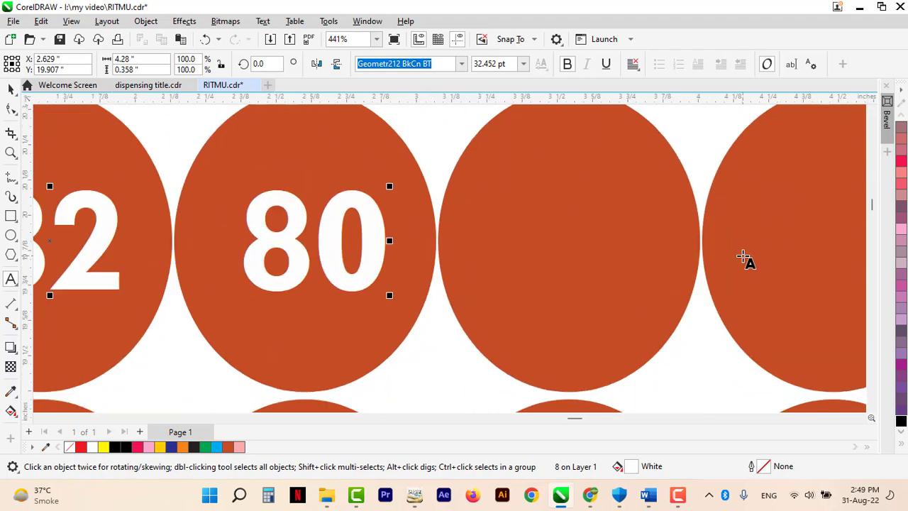
type("88   8")
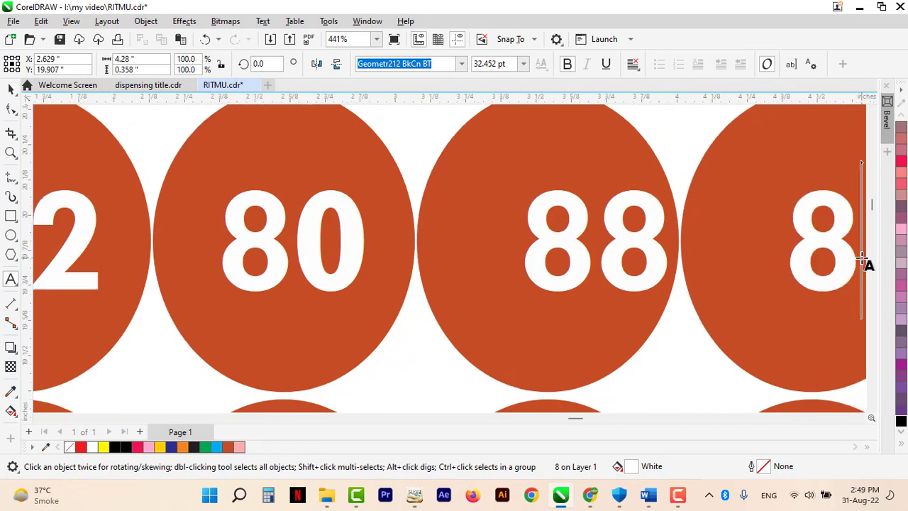
type("5")
Remove the extra space before 88 in the fourth row so 88 and 85 sit centred in their ellipses
key("Left")
key("Left")
key("Left")
key("Left")
key("Left")
key("Left")
key("Left")
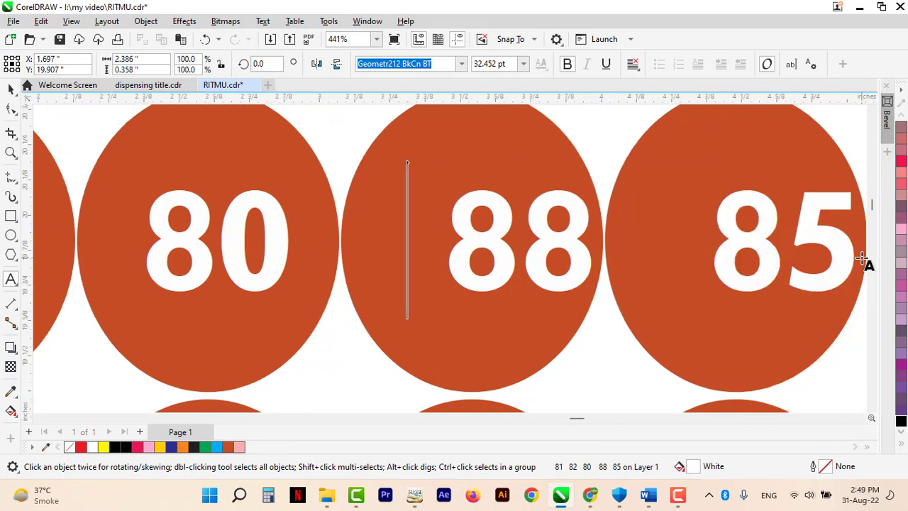
key("BackSpace")
key("ctrl+space")
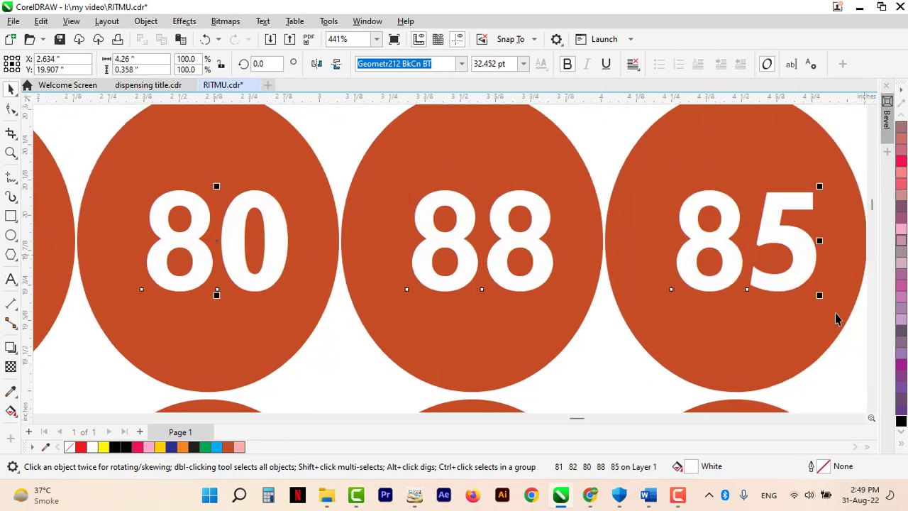
Change the large 2 in the fifth row's first ellipse to 5
scroll(873, 413, "down", 5)
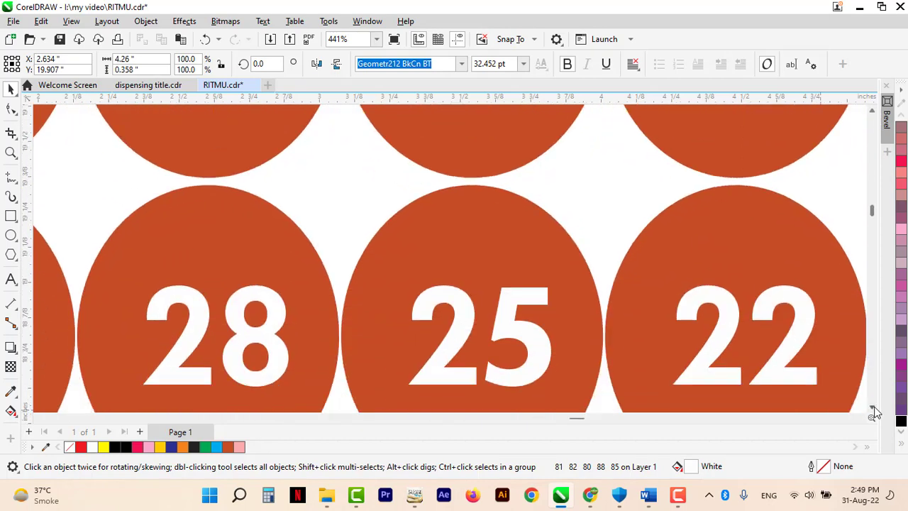
scroll(41, 421, "left", 10)
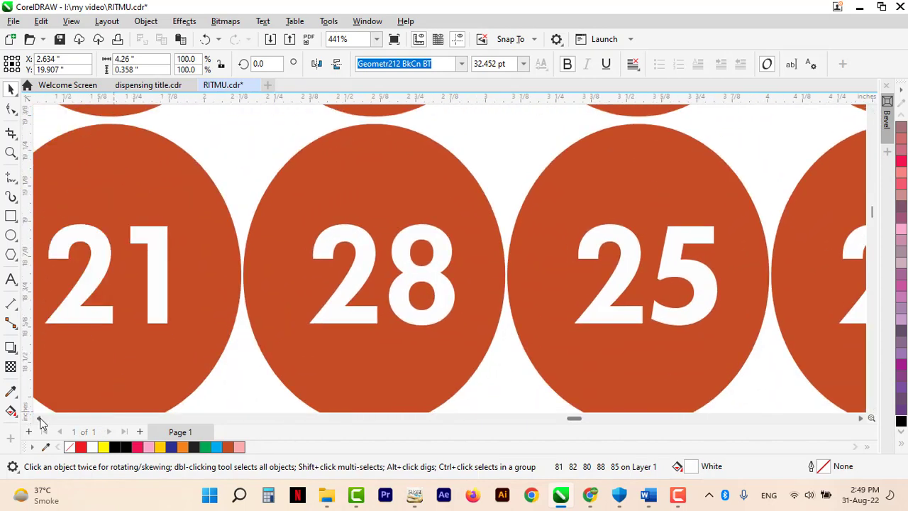
double_click(428, 305)
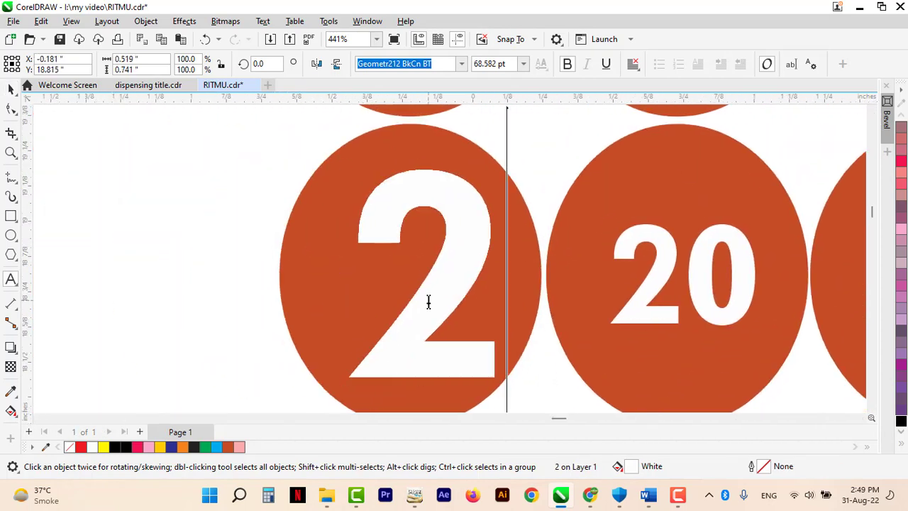
key("ctrl+a")
type("5")
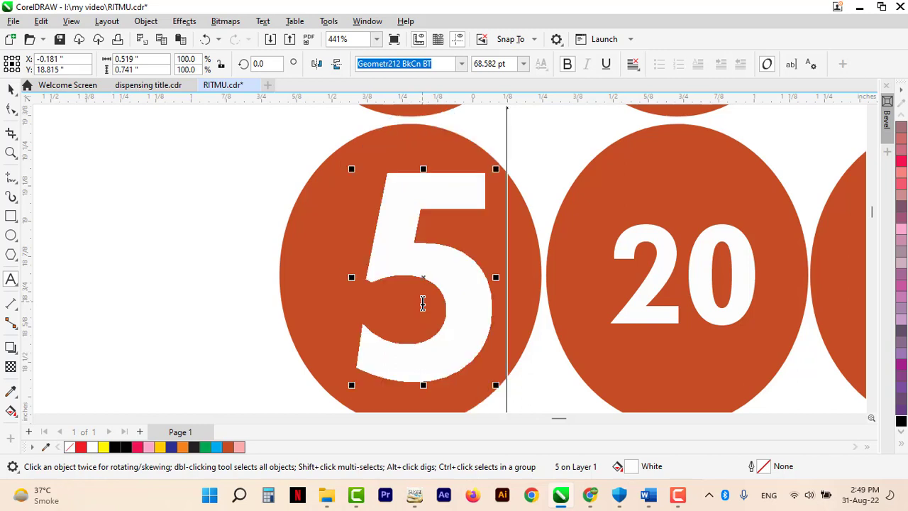
key("ctrl+a")
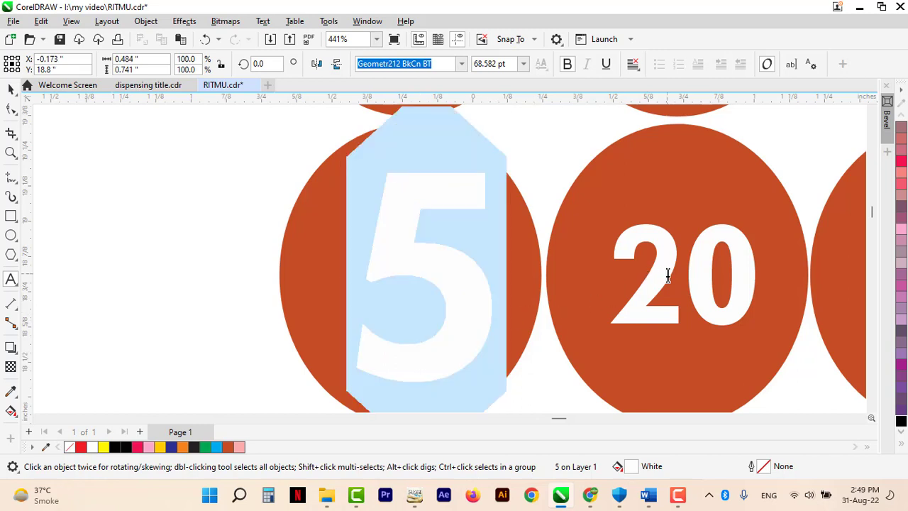
Replace the fifth row's two-digit numbers with a text line starting with 55 and 51, spaced across the second and third ellipses
left_click(723, 278)
key("ctrl+a")
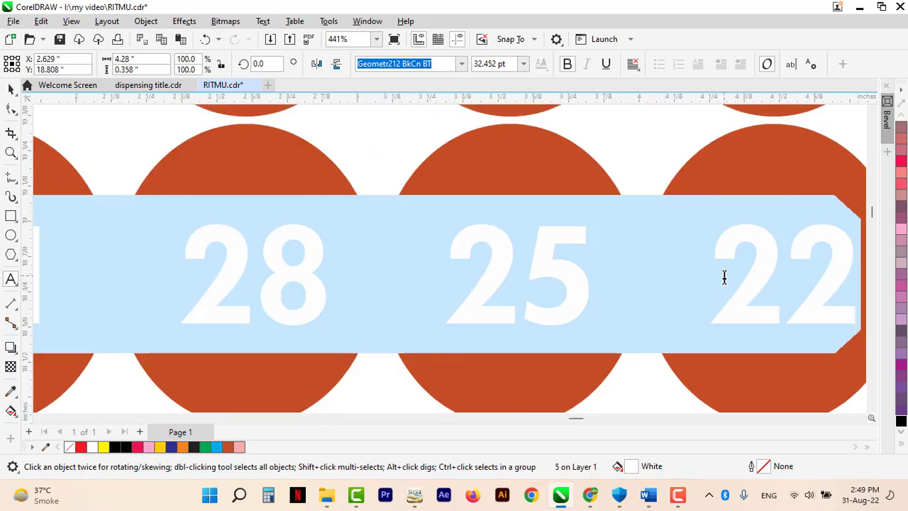
type("55")
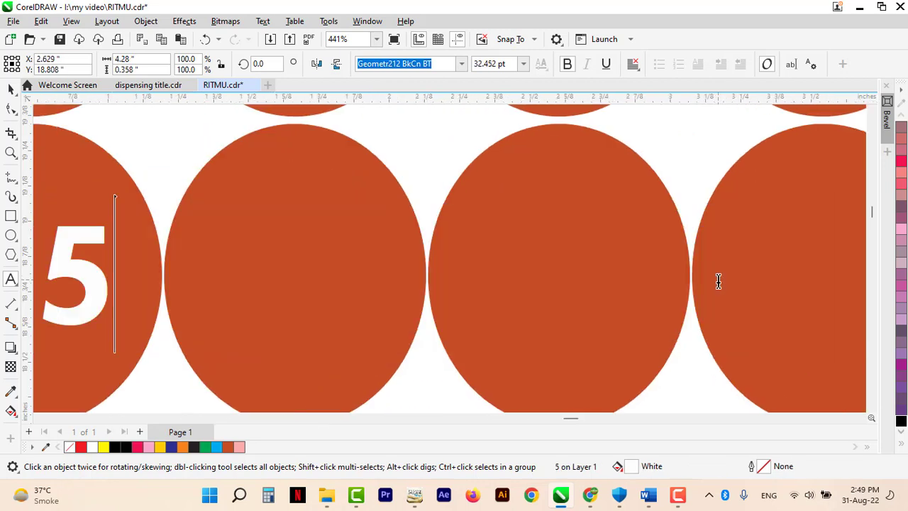
left_click(39, 418)
left_click(39, 418)
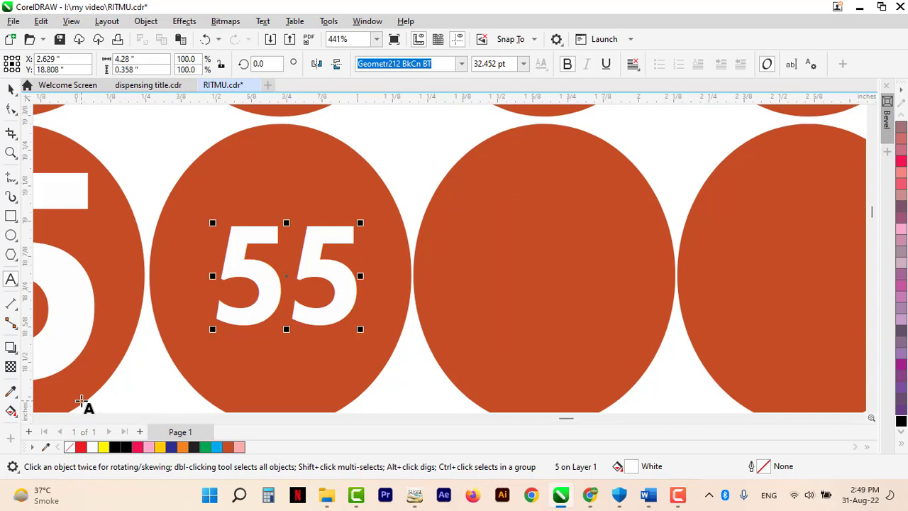
type("51")
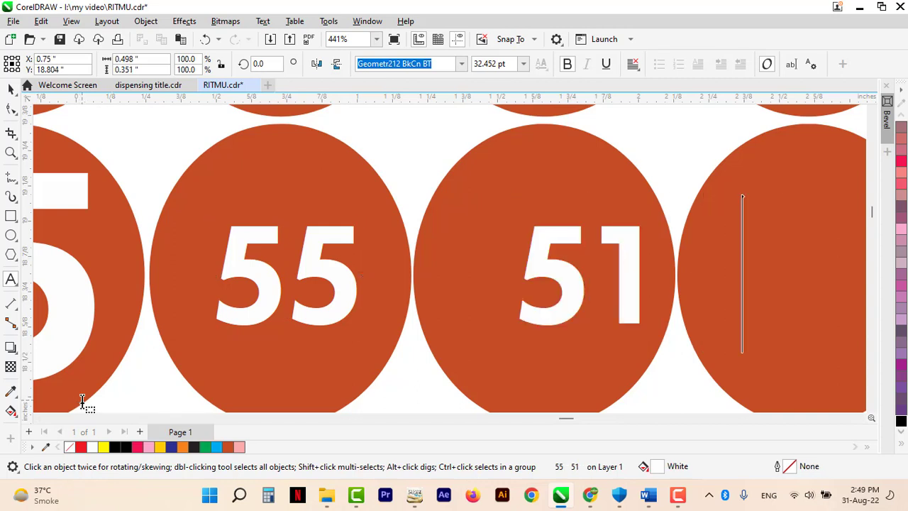
Remove the extra space before 51 in the fifth row so it sits centred in its ellipse
key("Left")
key("Left")
key("Left")
key("Left")
key("Left")
key("Left")
key("Delete")
key("Right")
key("Right")
key("Right")
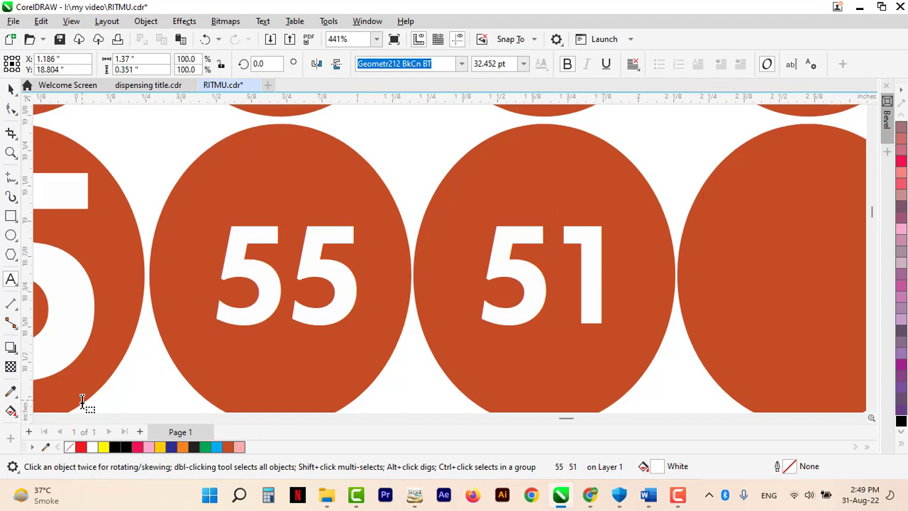
Extend the fifth row's text line with 52, 50 and 58, spaced to fall in the remaining three ellipses
type("52   50")
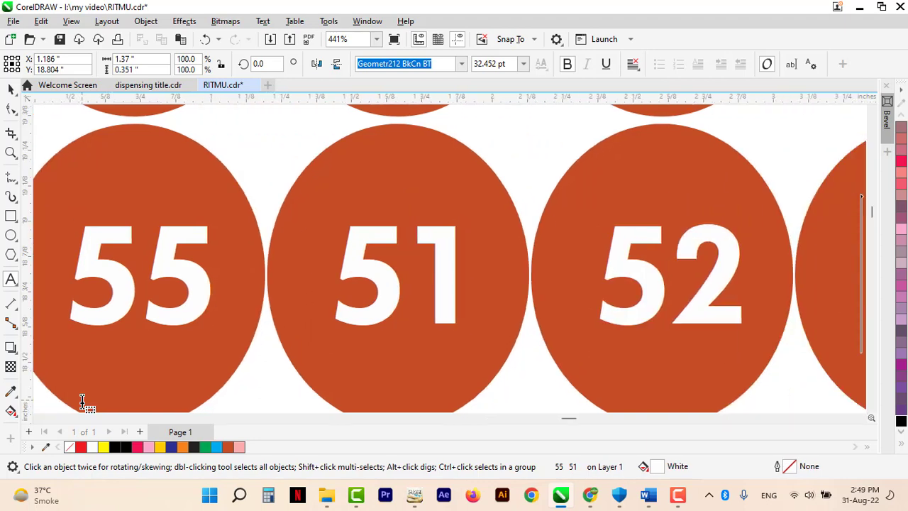
type("   58")
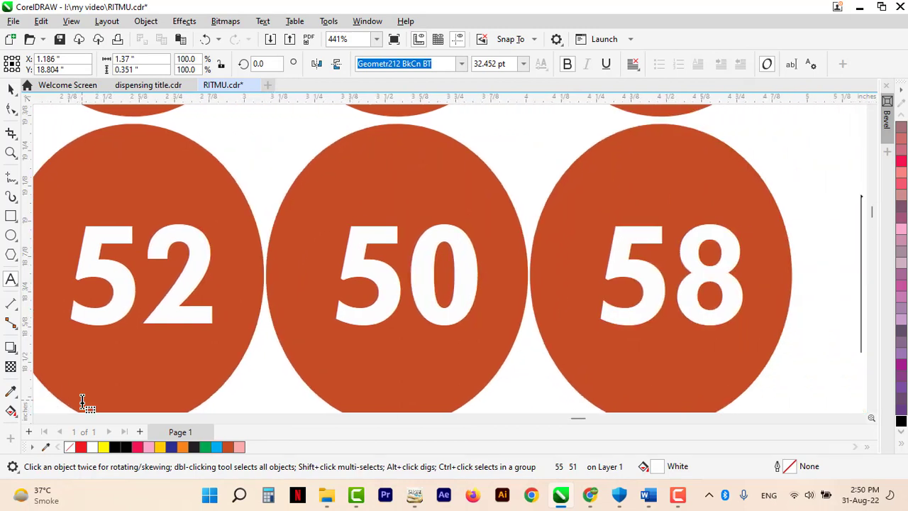
key("ctrl+space")
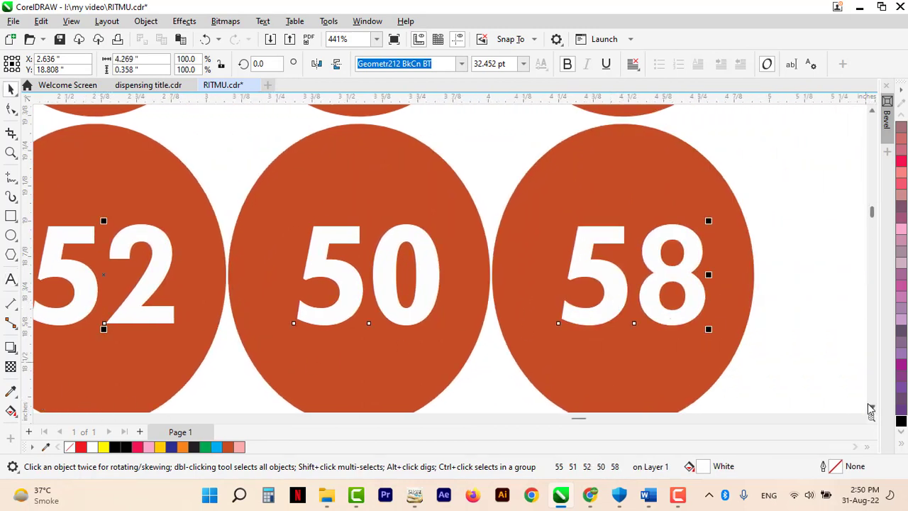
Place a copy of the fifth row's number line in the blank area below the ellipses and fill it black
left_click(870, 407)
left_click(869, 407)
left_click(645, 341)
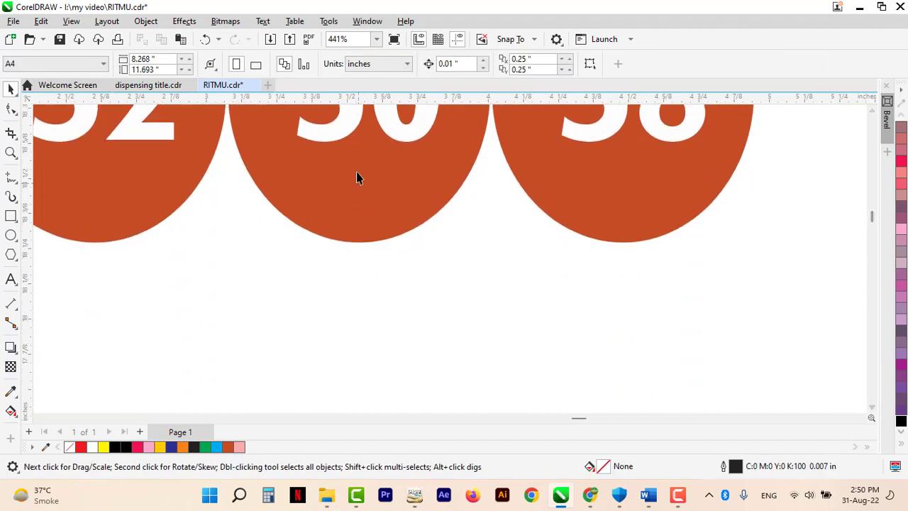
left_click(586, 385)
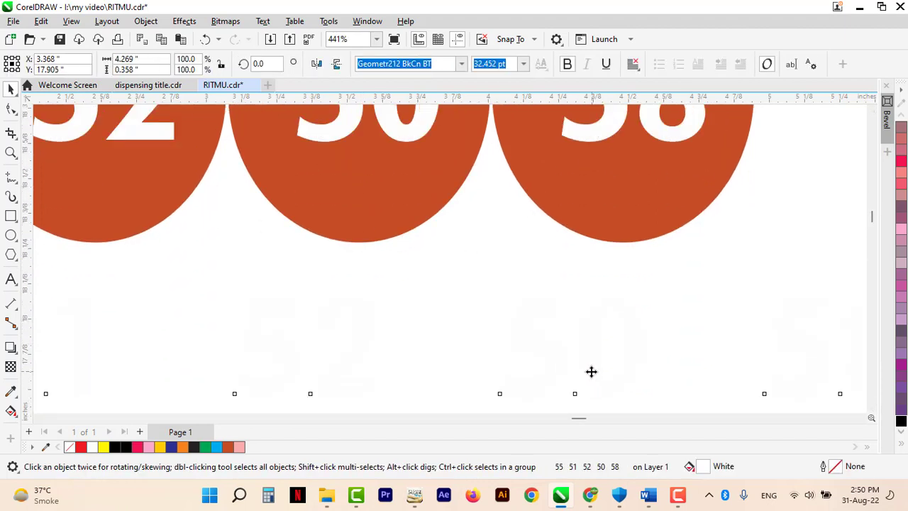
left_click(900, 421)
Replace the black copied number line's text with 0-8-5-2
left_click(589, 357)
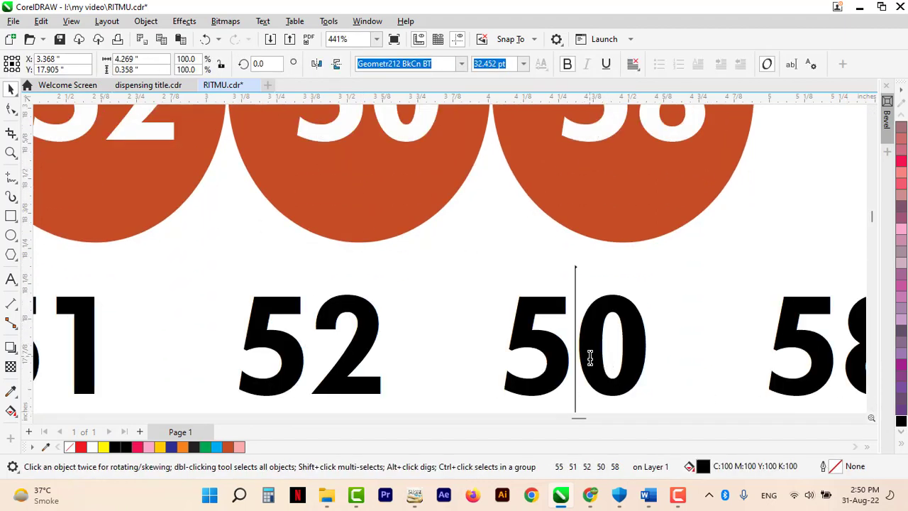
double_click(589, 357)
key("ctrl+a")
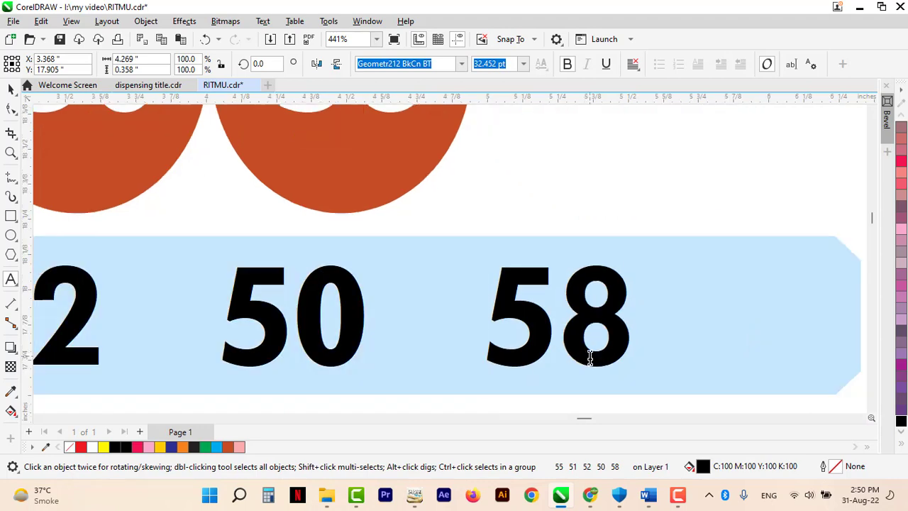
key("BackSpace")
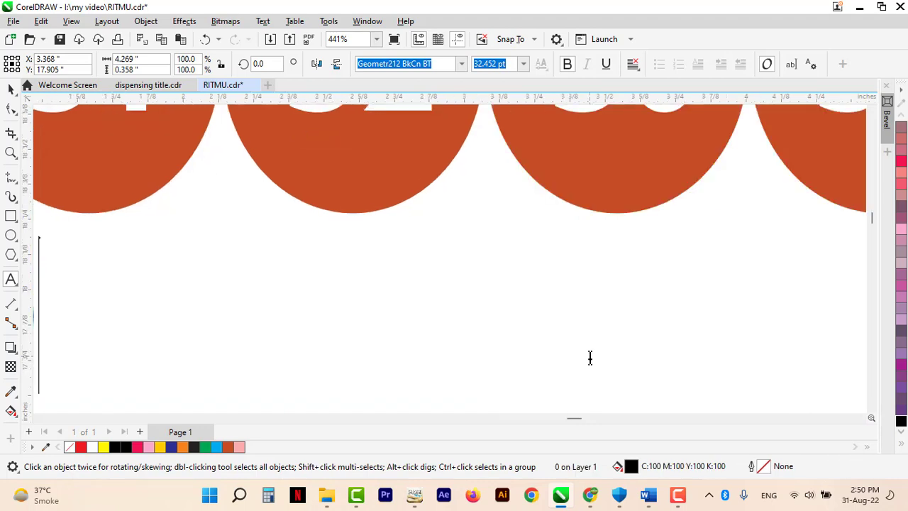
type("-85")
key("BackSpace")
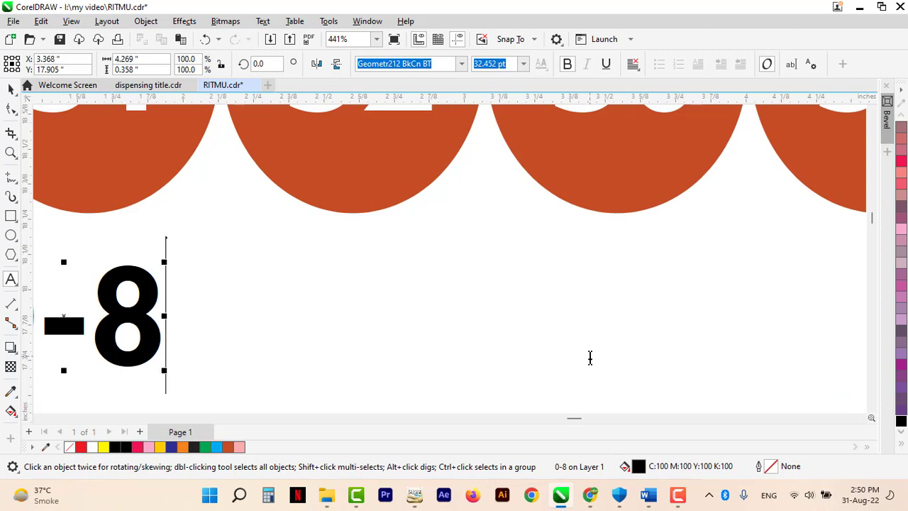
type("5")
key("BackSpace")
type("-5")
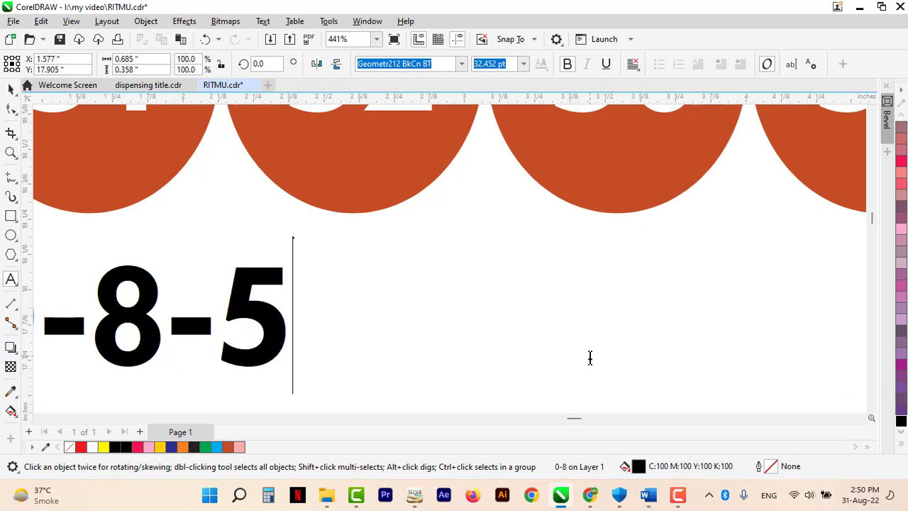
type("-2")
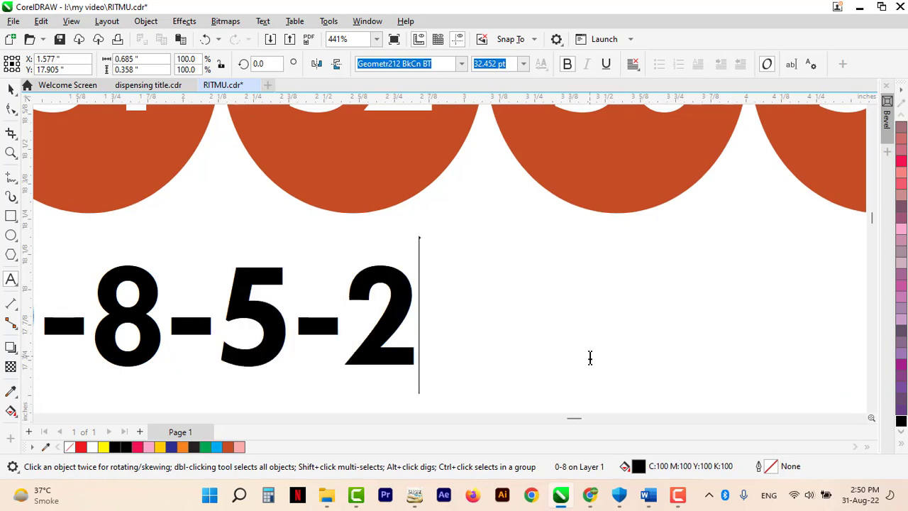
key("ctrl+space")
left_click(39, 418)
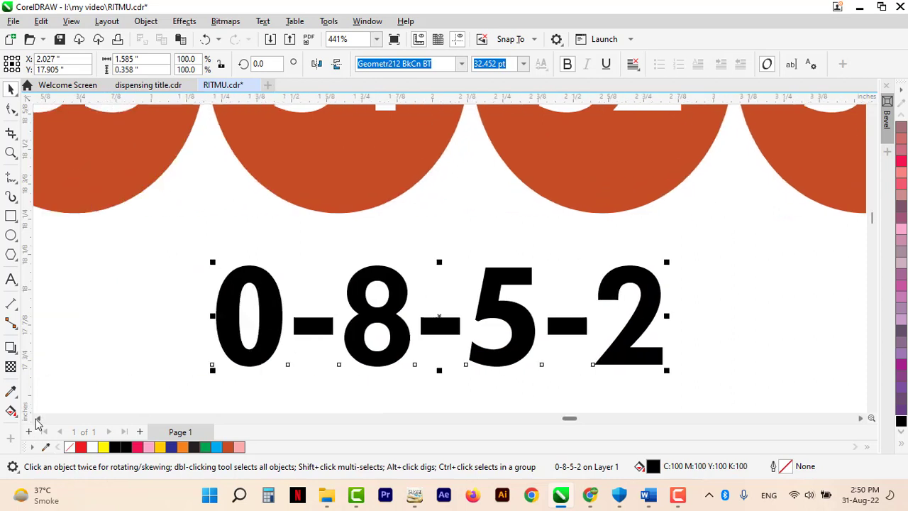
left_click(484, 247)
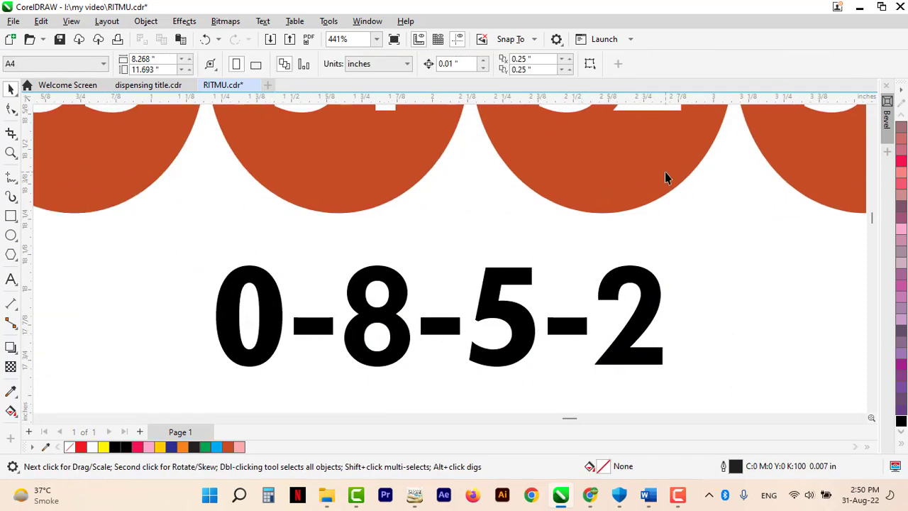
Draw unfilled circles around 51 in the fifth row, about 0.66 in wide, and 80 in the fourth row, about 0.61 in wide
scroll(142, 215, "up", 5)
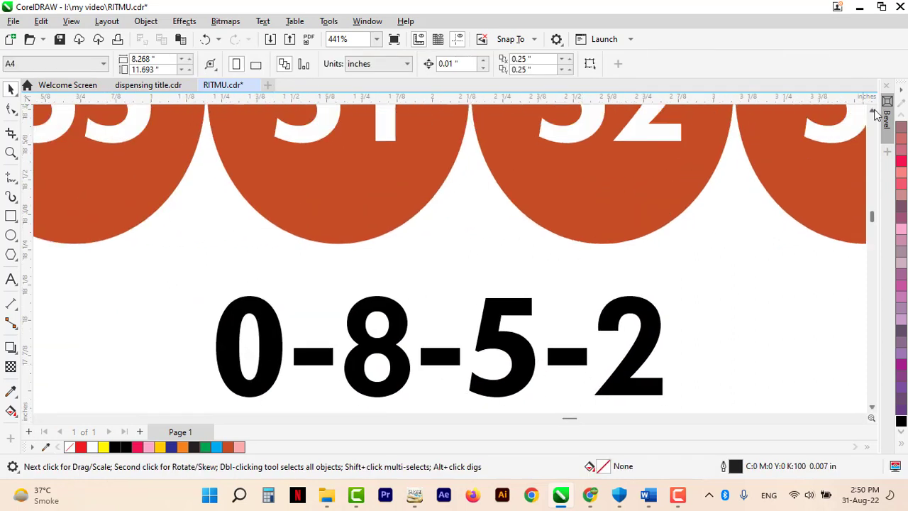
left_click(11, 236)
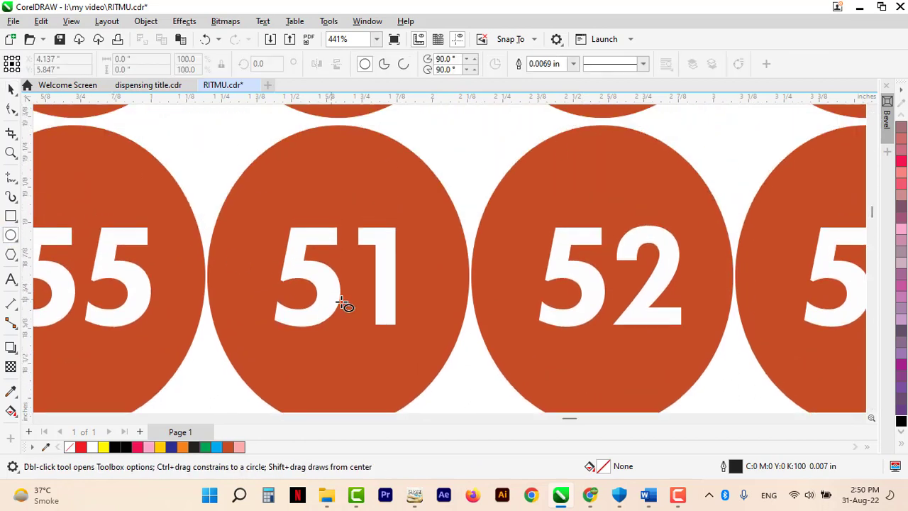
mouse_move(348, 289)
left_mouse_down()
mouse_move(423, 385)
mouse_move(445, 387)
left_mouse_up()
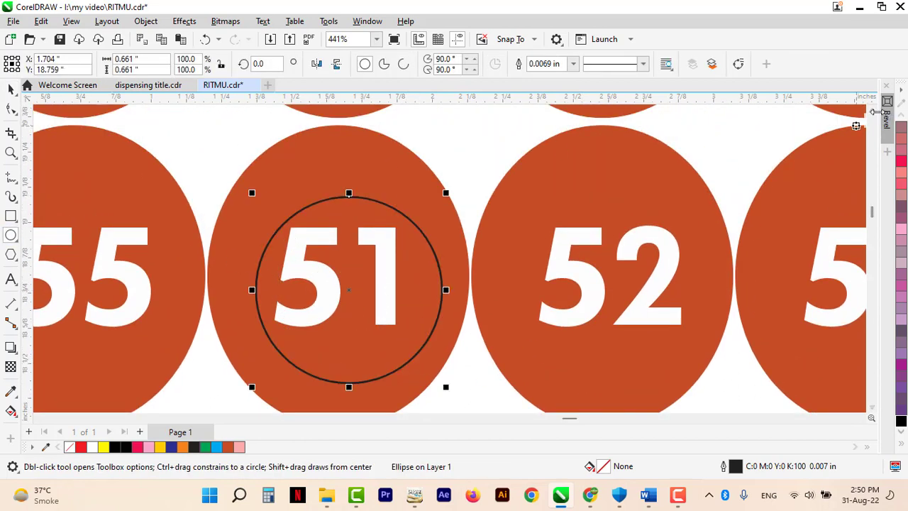
scroll(829, 138, "up", 6)
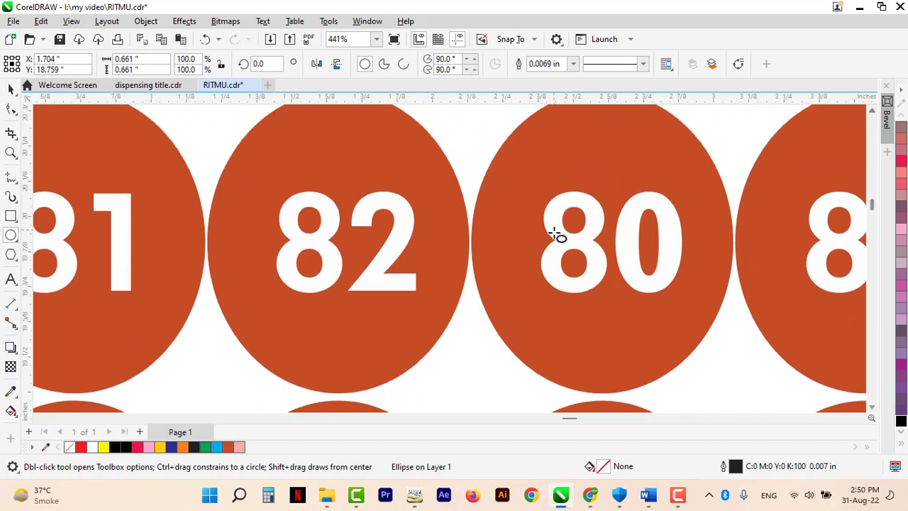
mouse_move(605, 232)
left_mouse_down()
mouse_move(652, 300)
mouse_move(694, 323)
left_mouse_up()
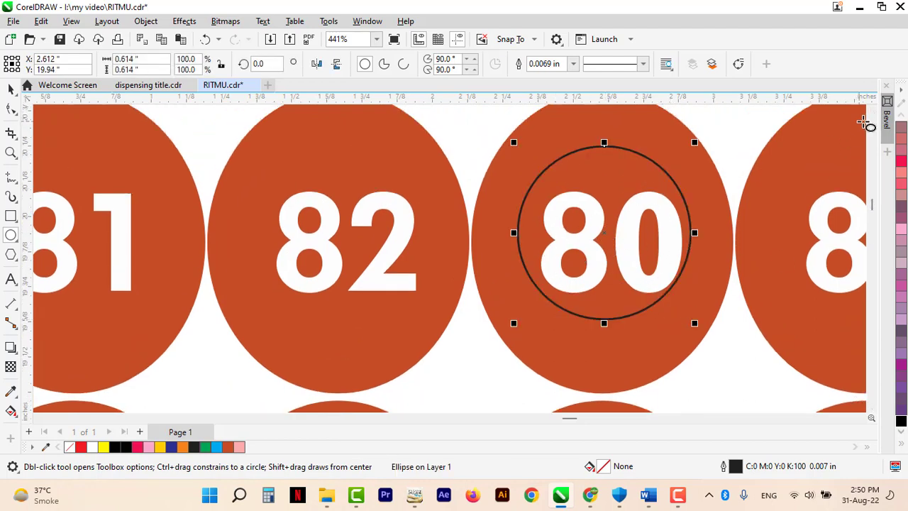
Draw unfilled circles about 0.58 in wide around 01 in the third row and about 0.57 in wide around 28 in the second row
left_click(873, 113)
scroll(873, 113, "up", 6)
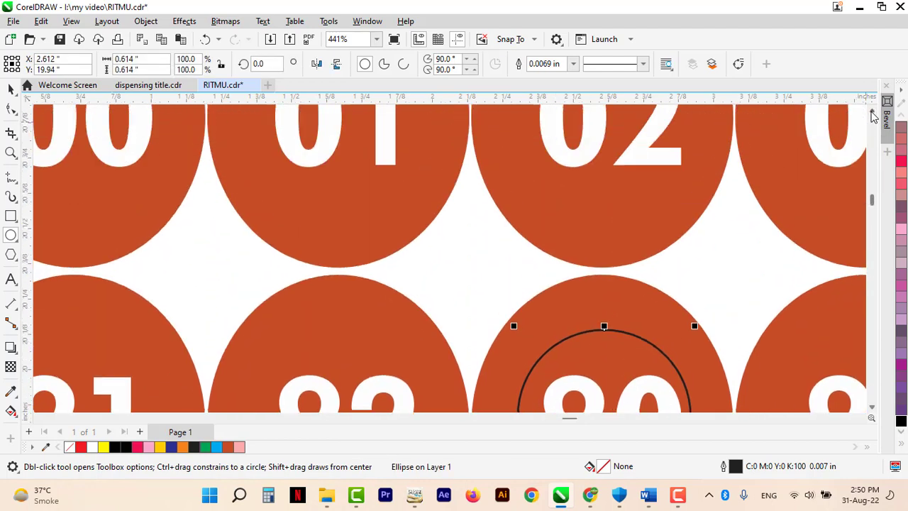
left_click_drag(339, 301, 423, 385)
left_click(873, 112)
left_click(872, 111)
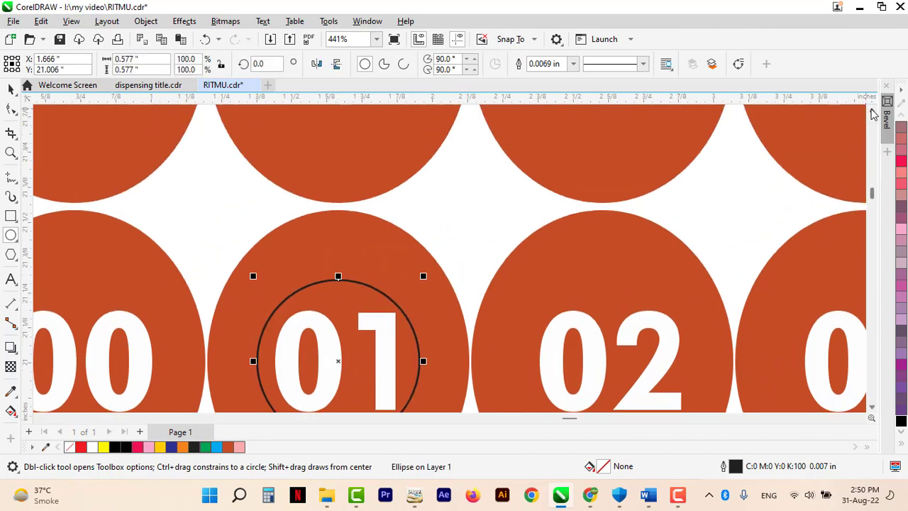
left_click_drag(610, 266, 688, 350)
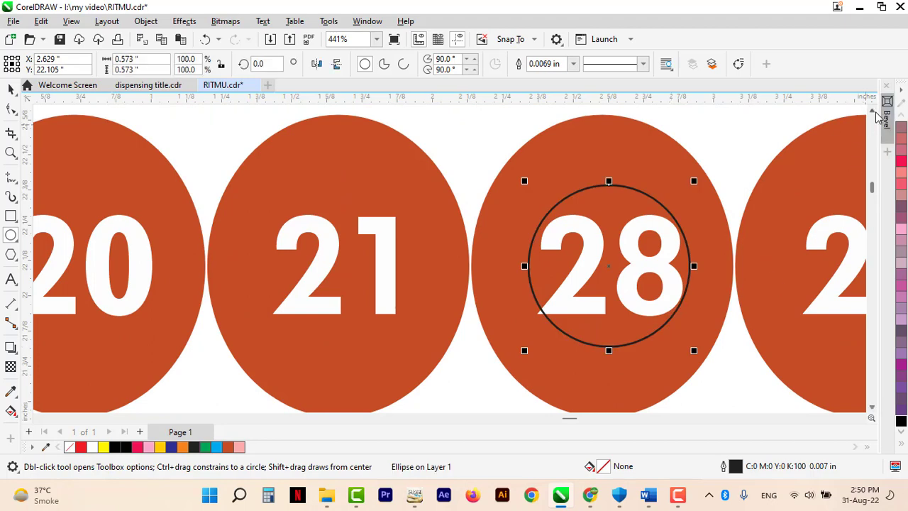
Draw an unfilled circle about 0.59 in wide around 10 in the first row and deselect it
scroll(880, 117, "up", 5)
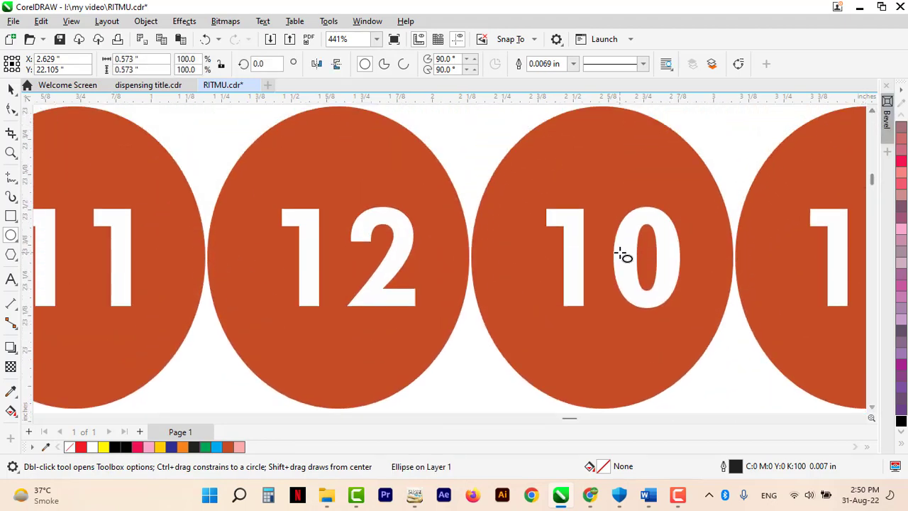
left_click_drag(608, 250, 695, 336)
key("space")
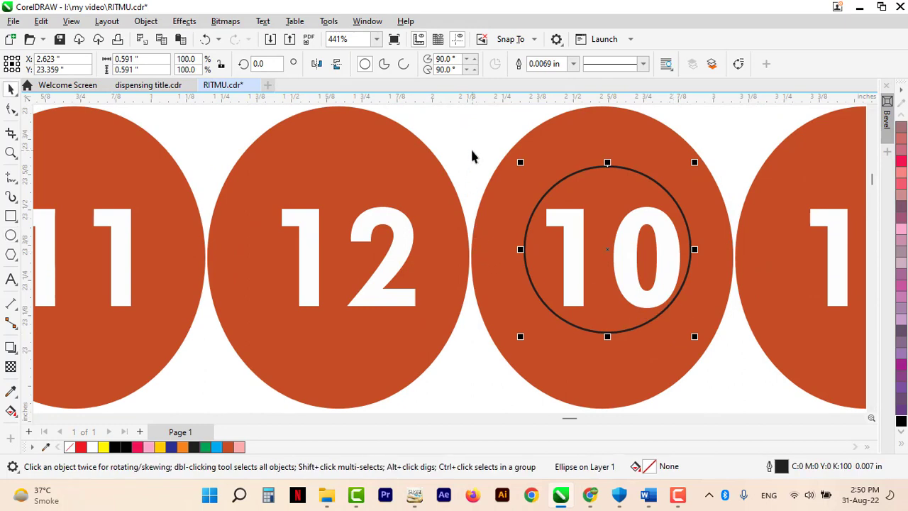
left_click(472, 156)
left_click(679, 494)
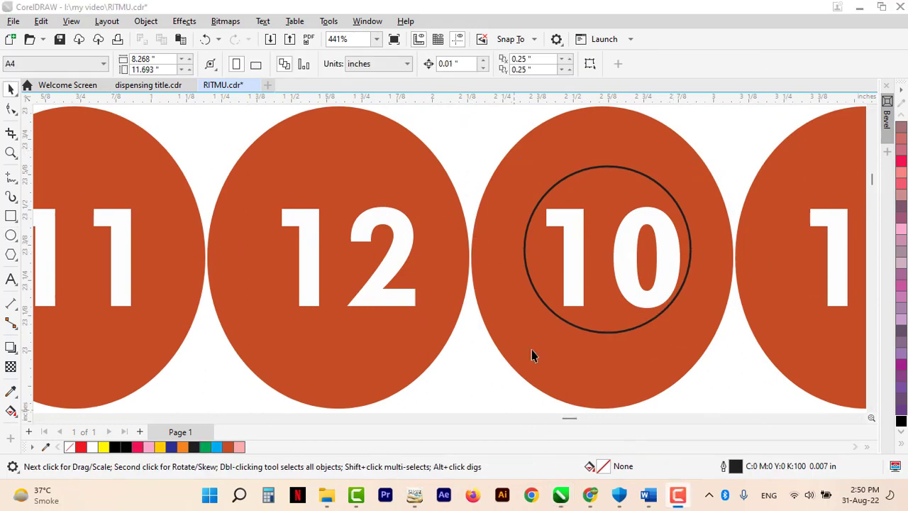